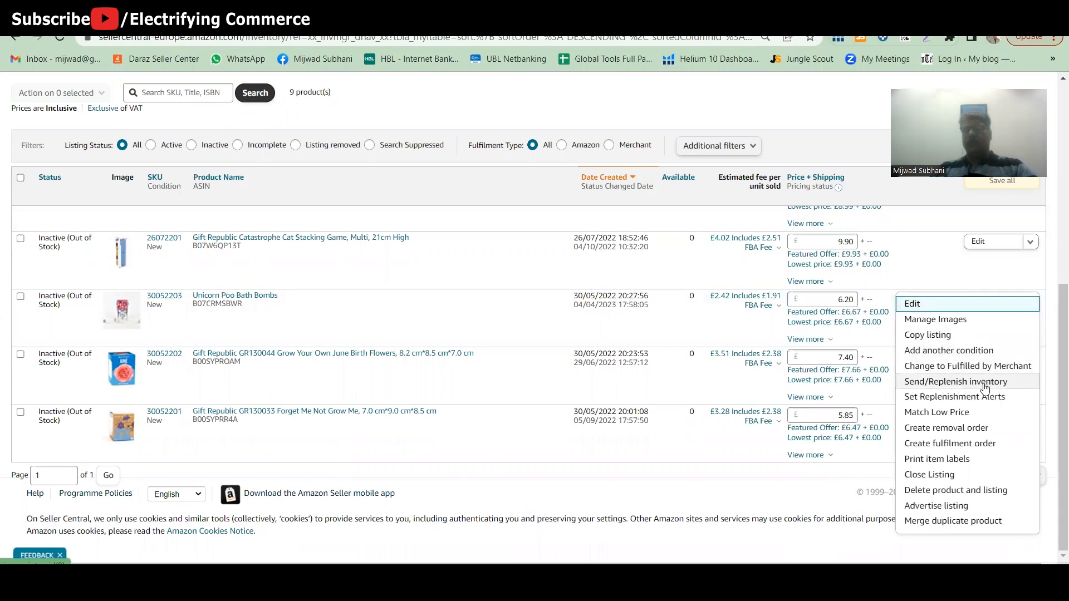
- Start a Send to Amazon workflow to replenish the Unicorn Poo Bath Bombs listing
click(984, 382)
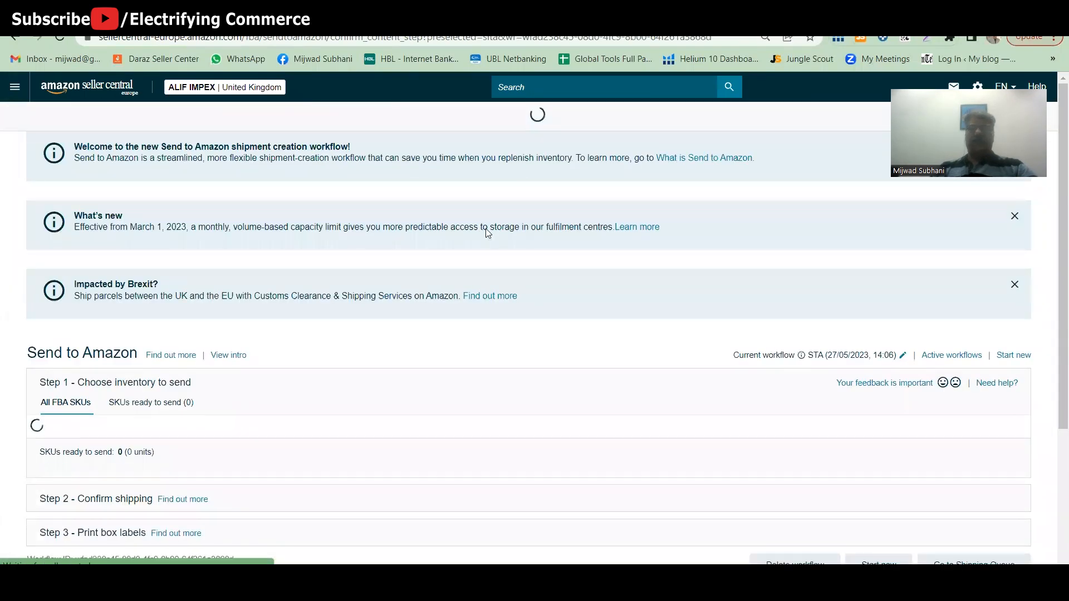
scroll(14, 386, down, 1)
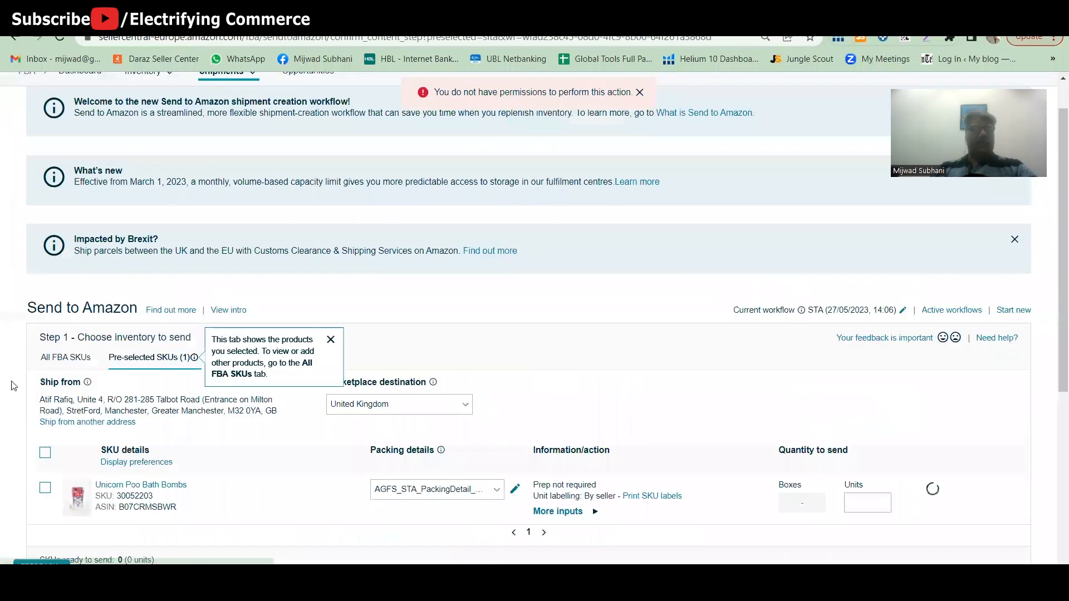
scroll(14, 386, down, 3)
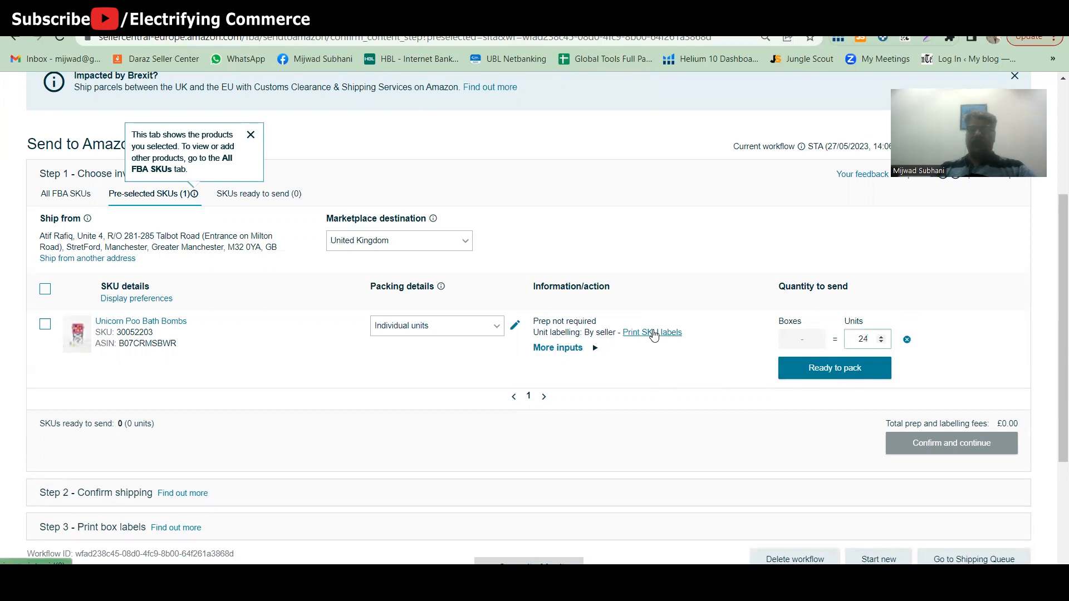
- Print 24 SKU labels for Unicorn Poo Bath Bombs in the 27-up 63.5 mm x 29.6 mm A4 format
click(653, 333)
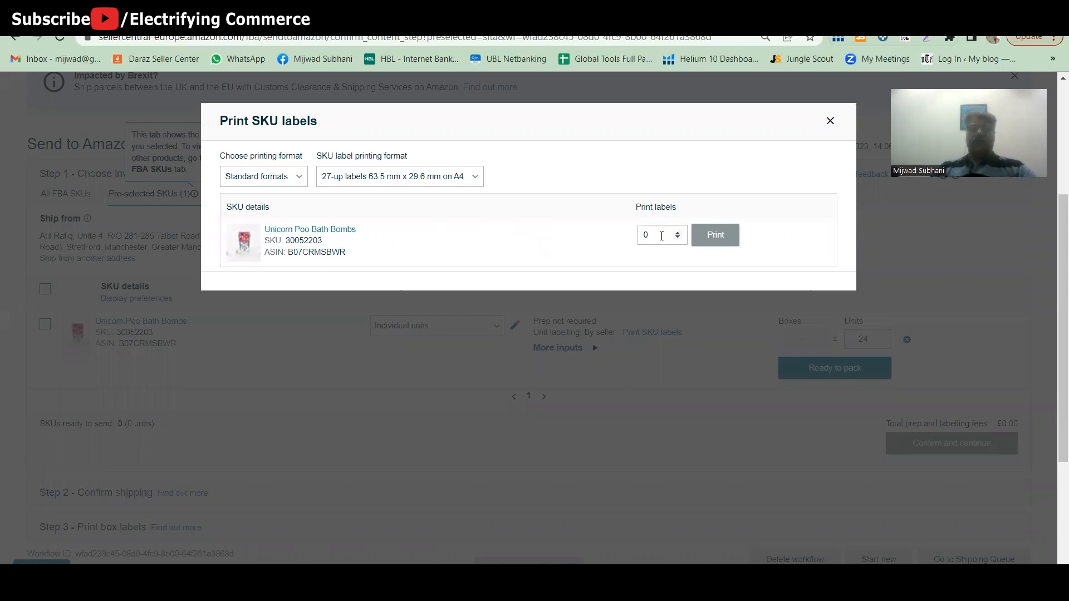
double_click(654, 236)
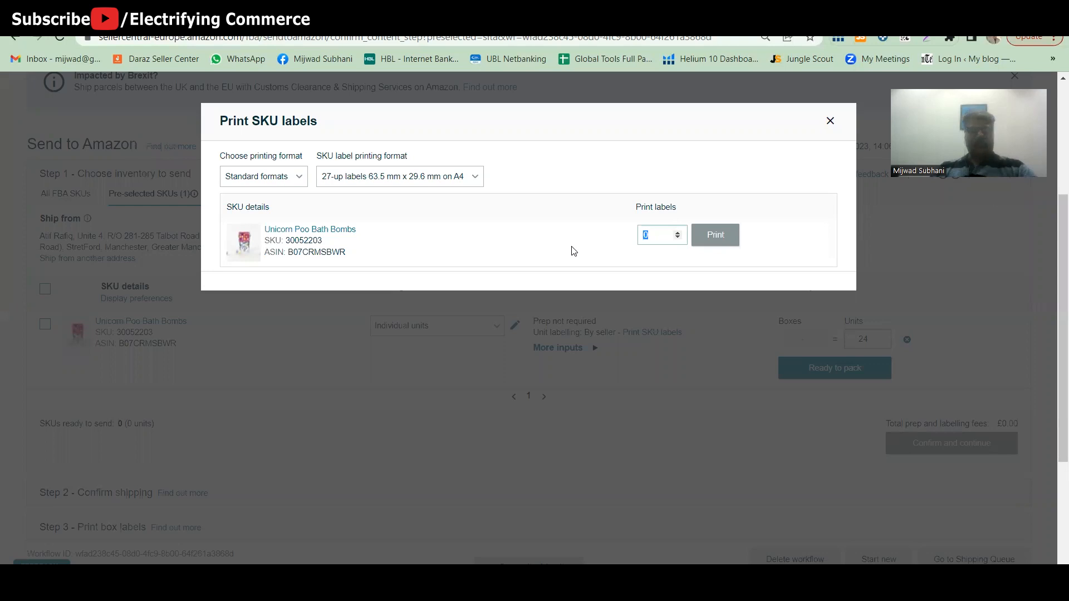
text(24)
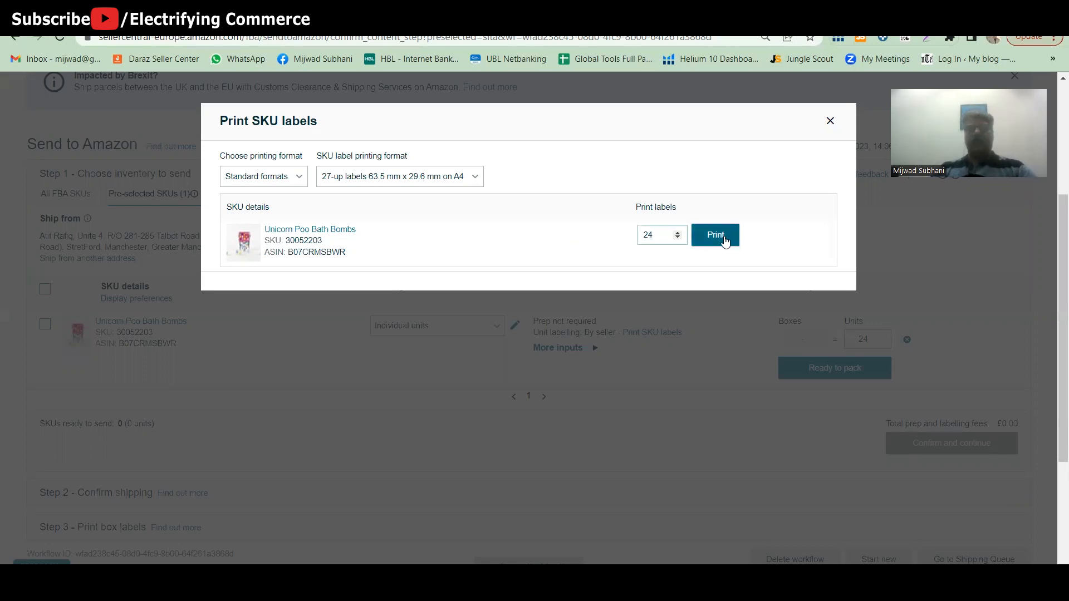
click(725, 236)
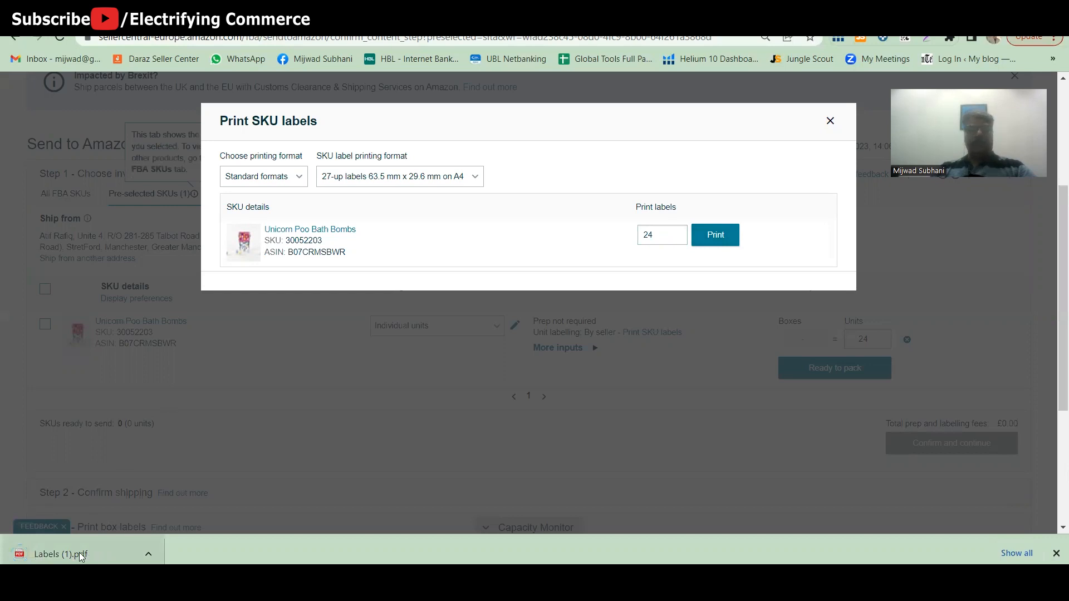
- Open the downloaded Labels (1).pdf and review the full sheet of barcode labels
click(74, 557)
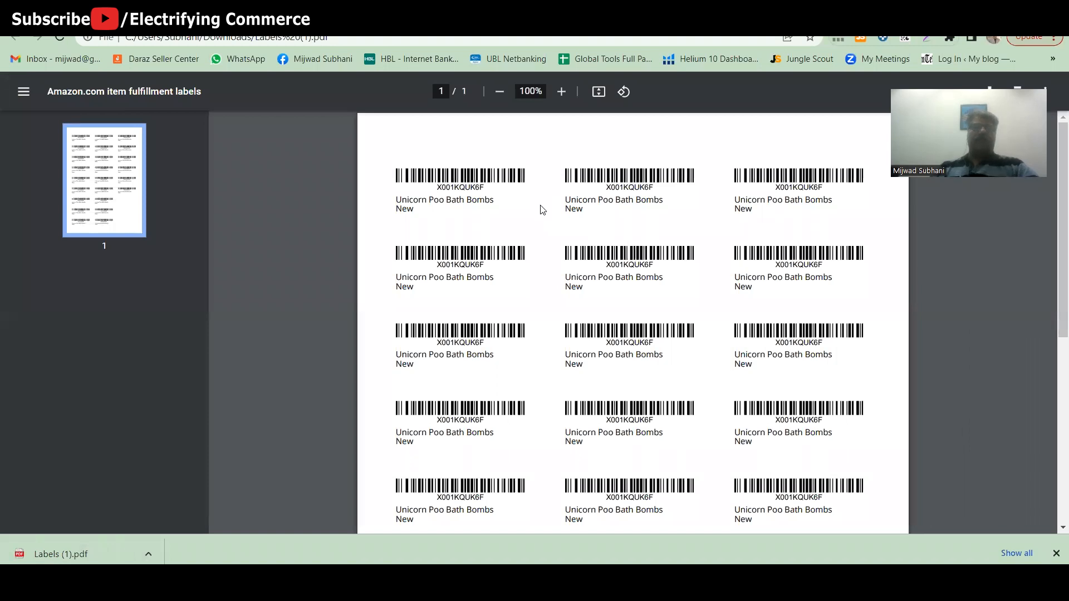
scroll(540, 209, down, 5)
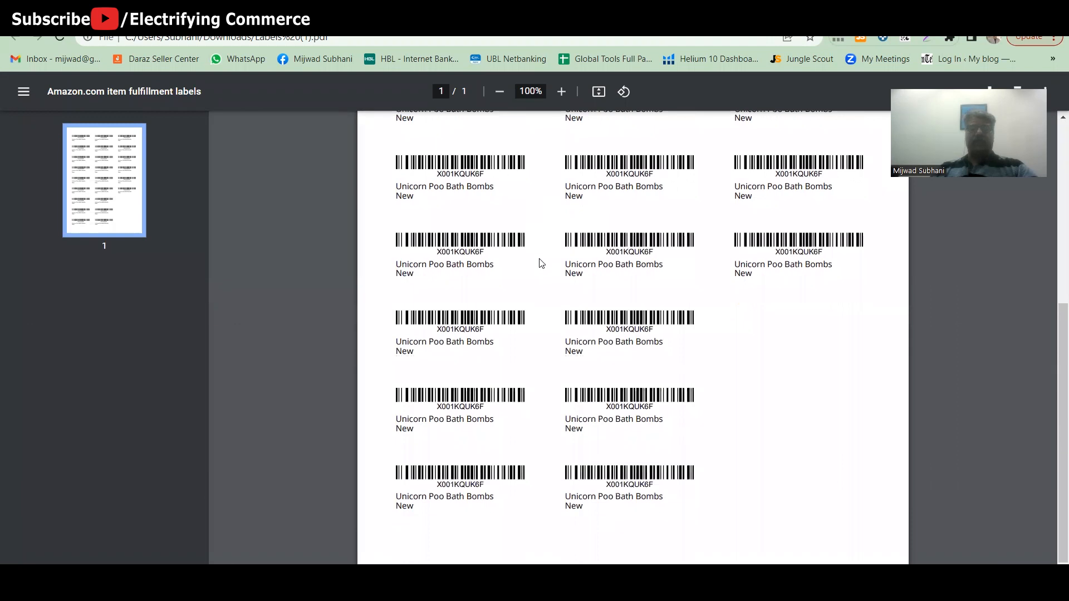
scroll(541, 258, up, 5)
scroll(541, 262, down, 5)
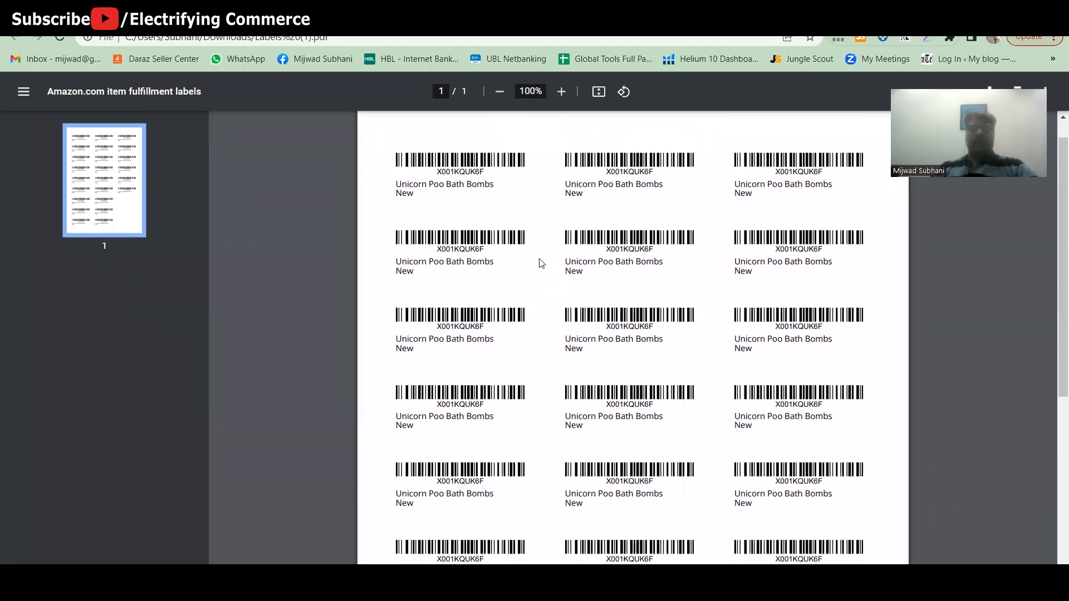
scroll(541, 263, up, 5)
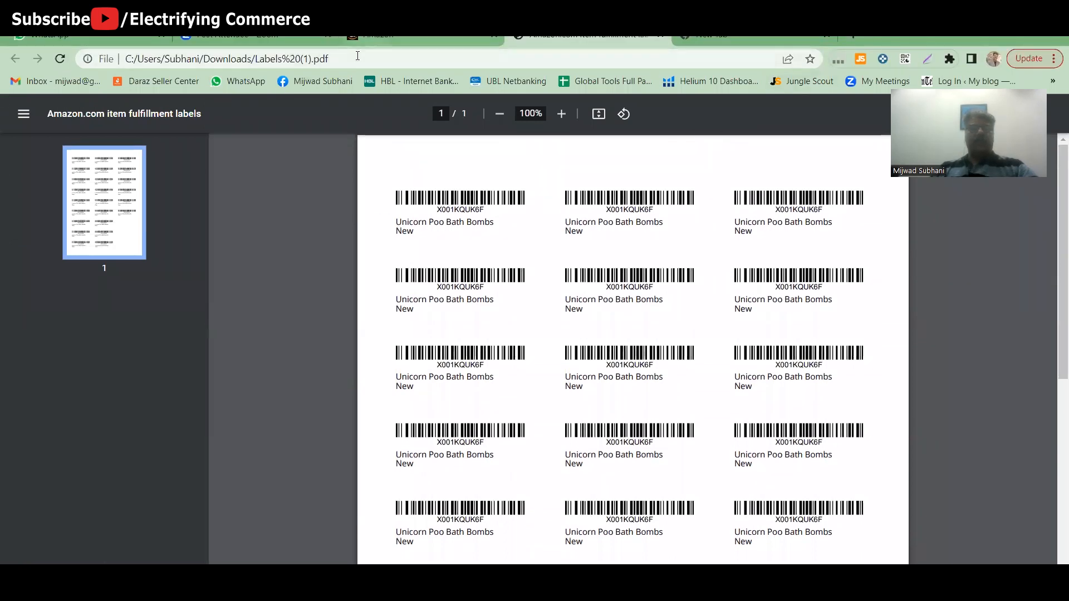
- Return to the shipment workflow, mark the bath bombs as ready to pack and proceed to packing individual units
click(367, 35)
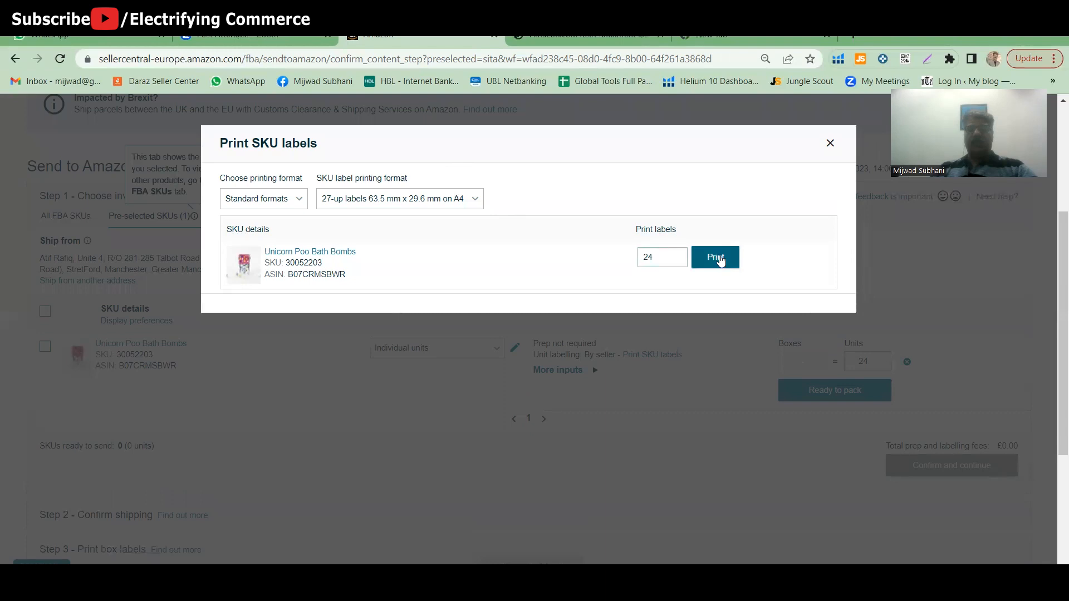
click(830, 143)
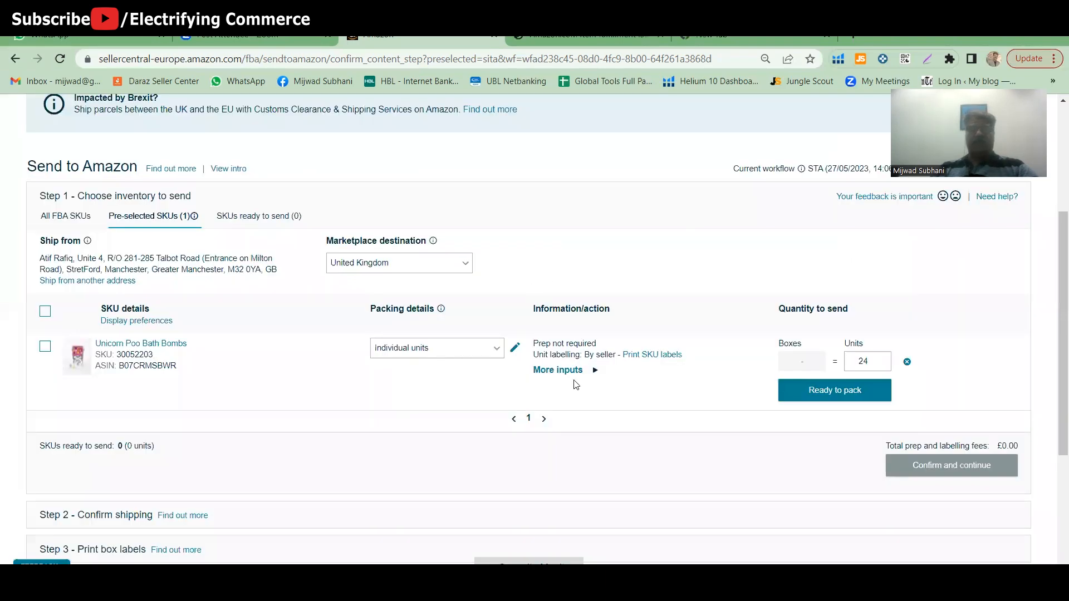
click(839, 393)
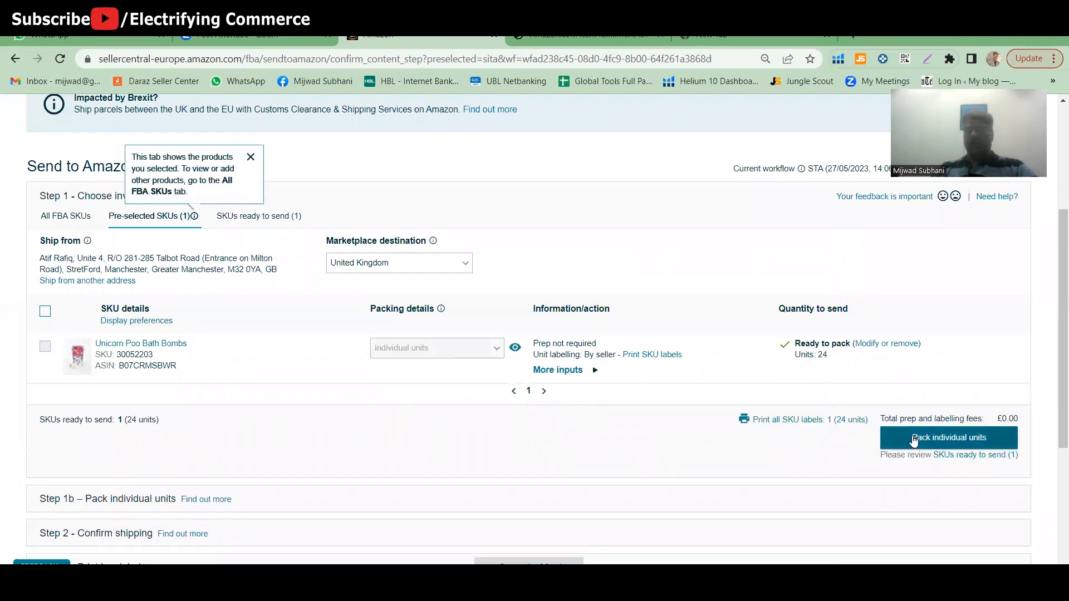
click(963, 443)
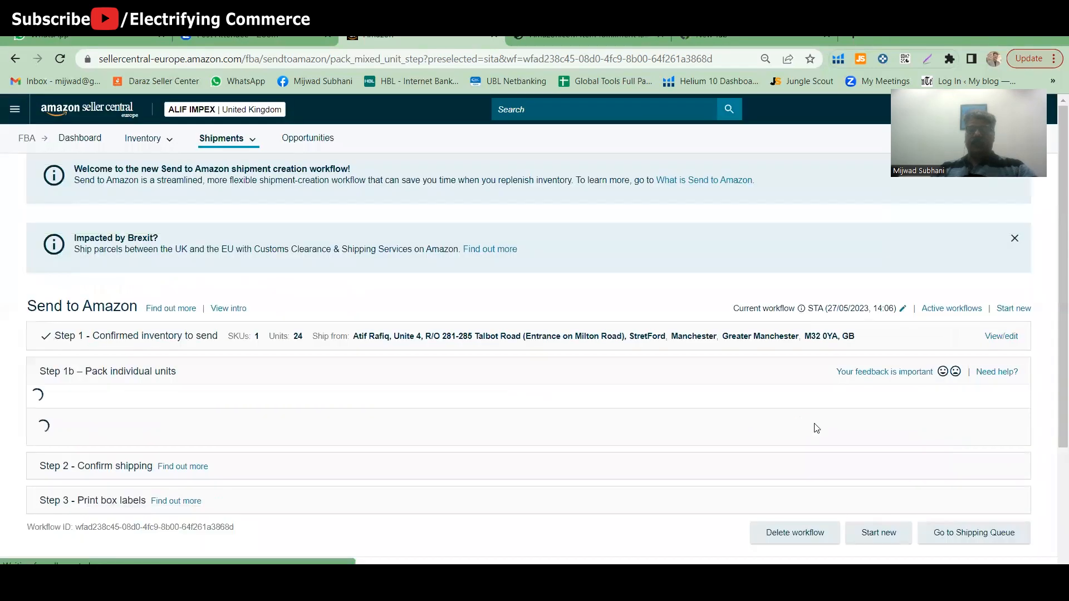
- Set pack group 1 to use multiple boxes, specify 2 boxes and open the packing web form
scroll(594, 374, down, 2)
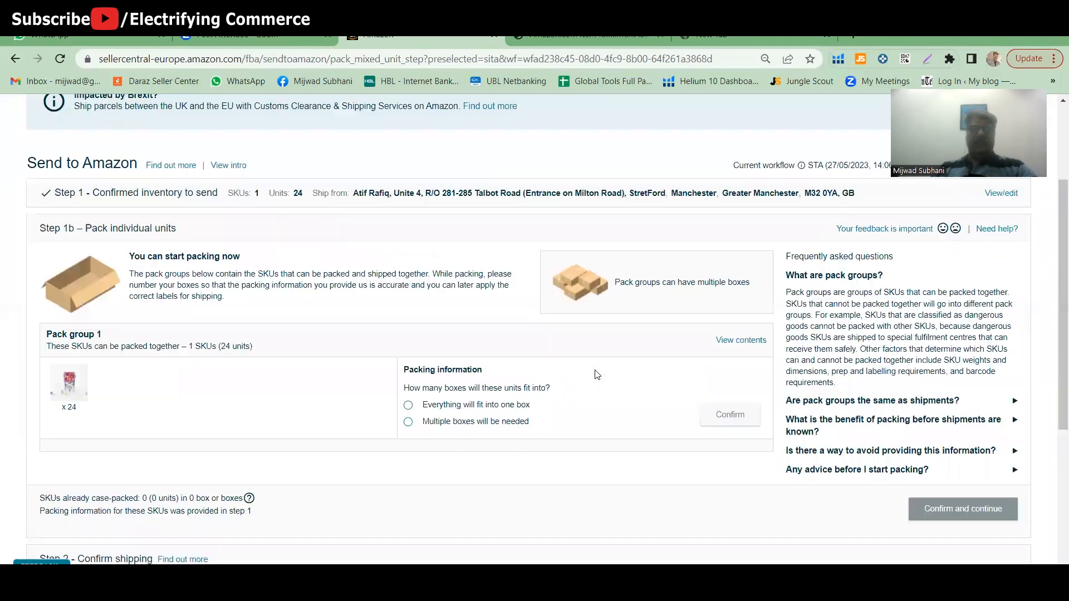
scroll(595, 374, down, 1)
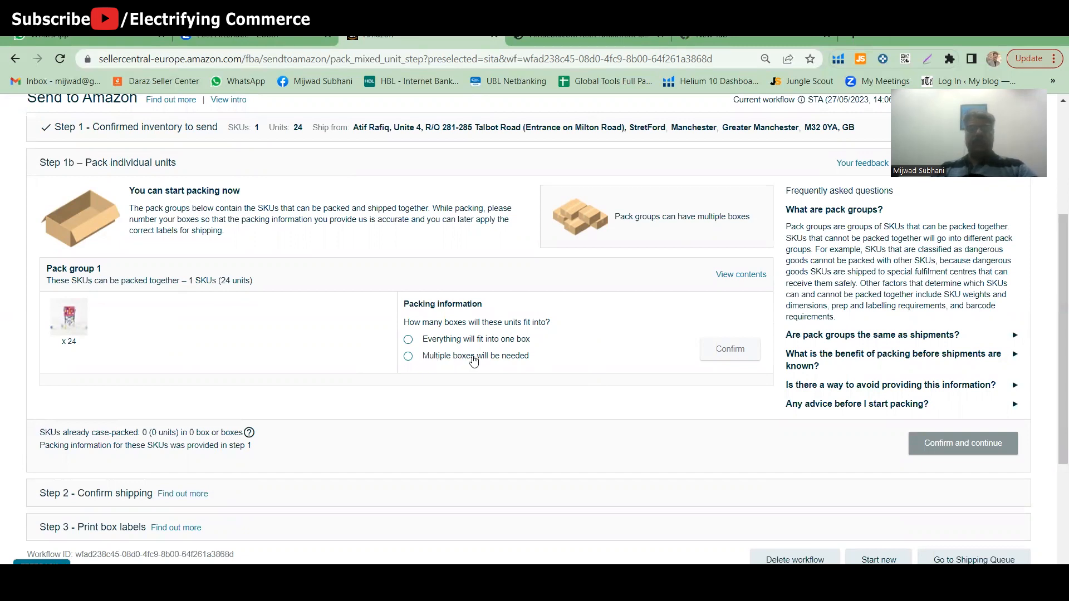
click(408, 357)
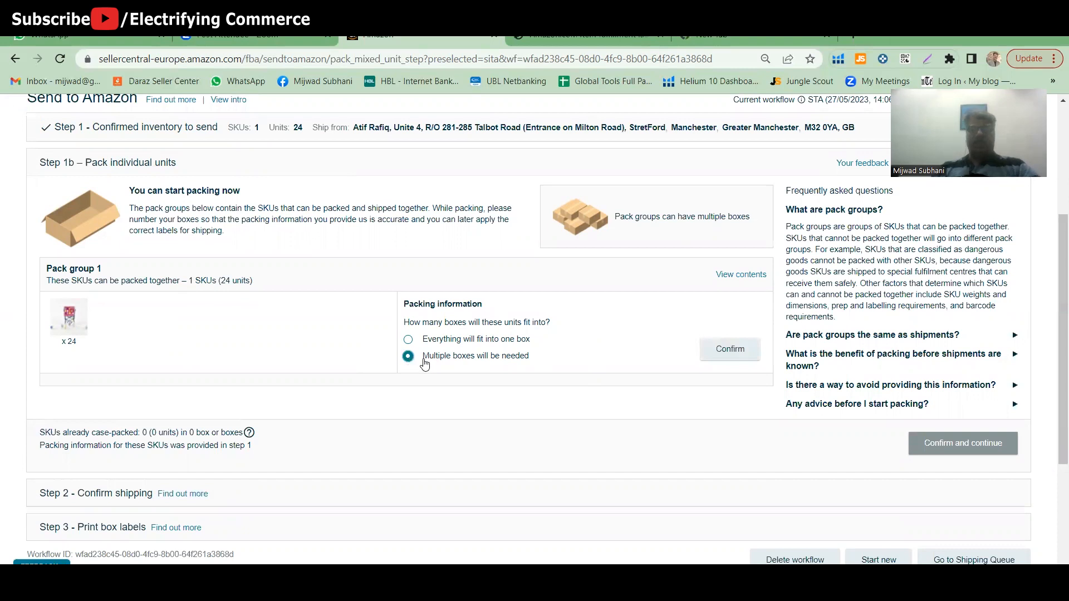
click(738, 353)
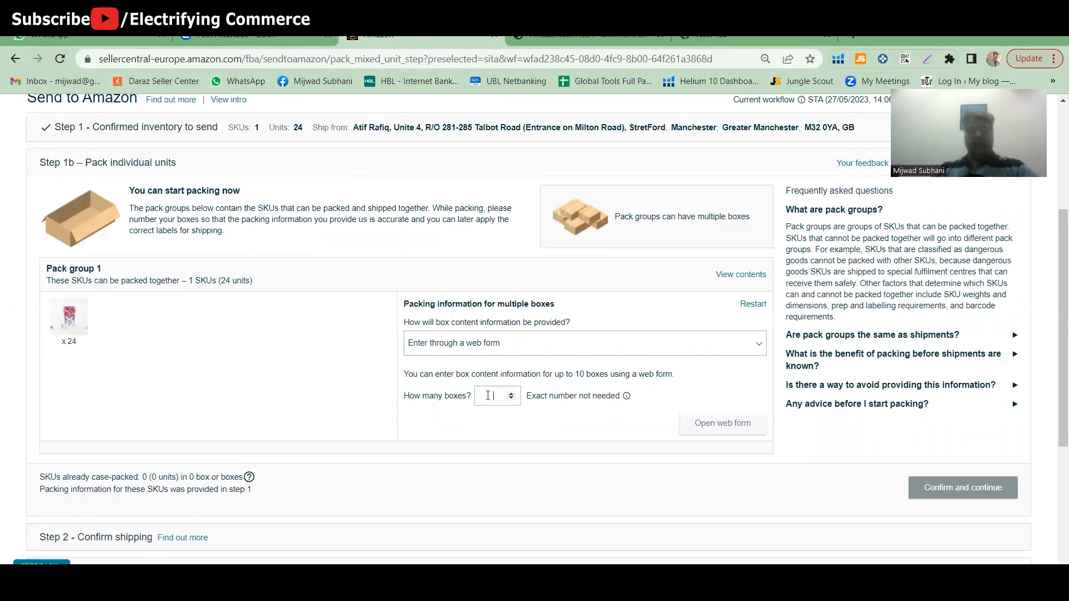
text(2)
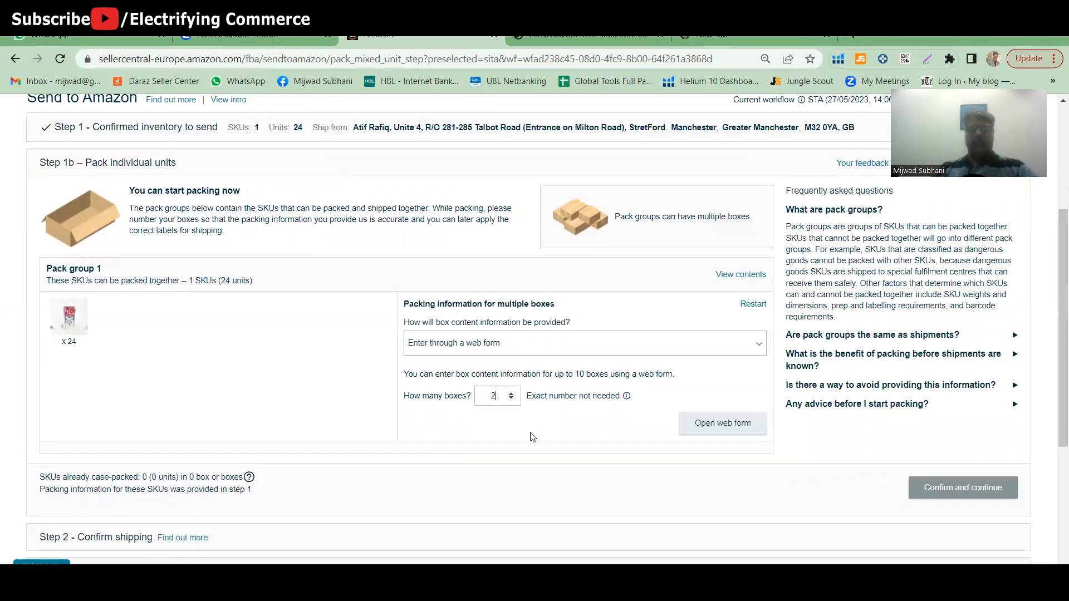
click(728, 427)
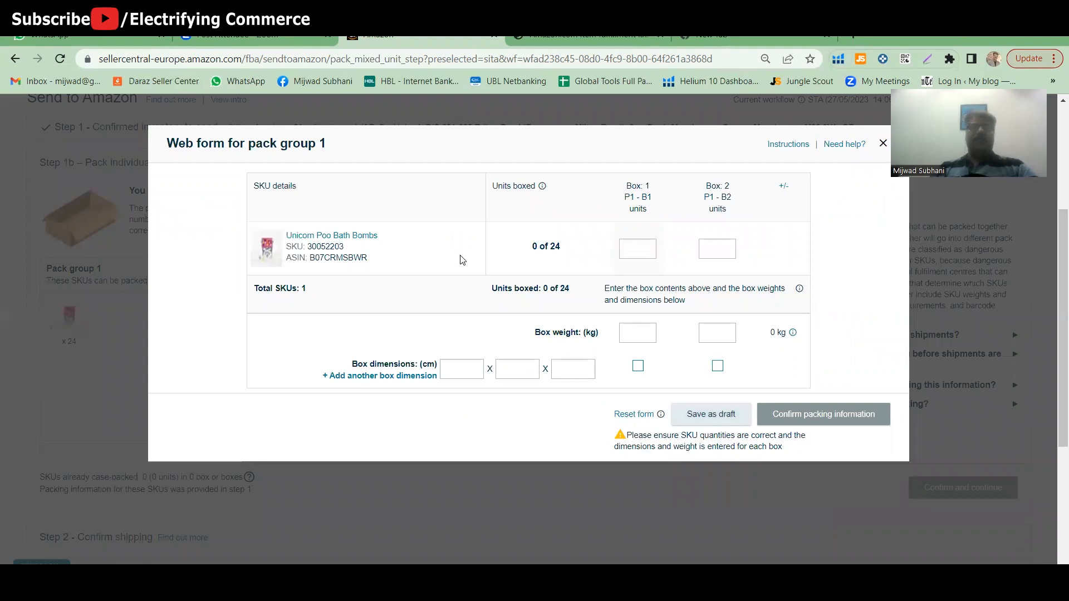
- Enter 12 units and a weight of 10 kg for each of the two boxes
click(633, 250)
text(12)
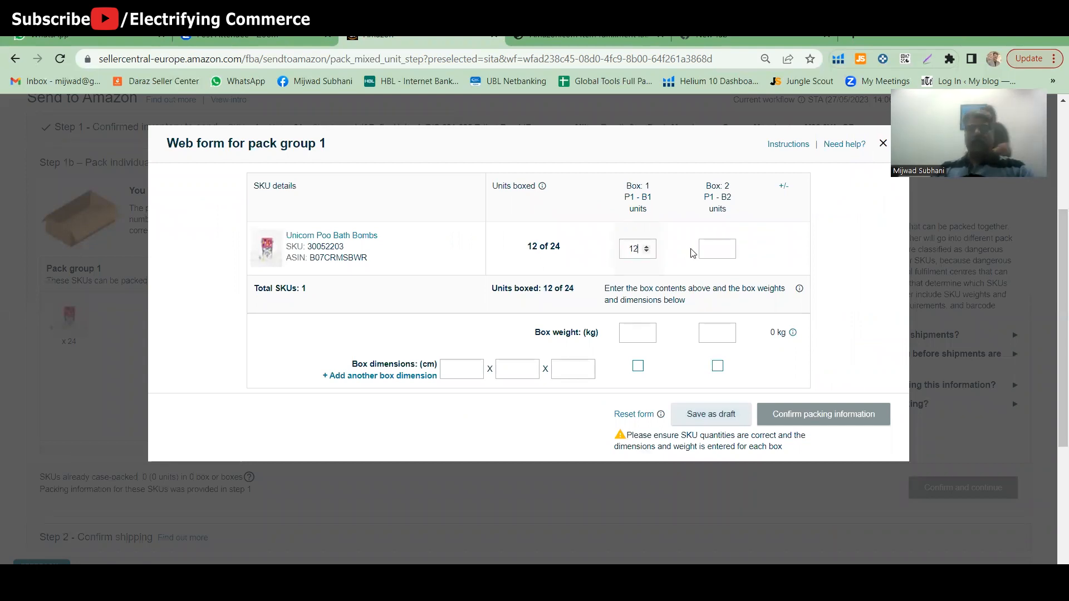
click(707, 255)
text(12)
click(628, 337)
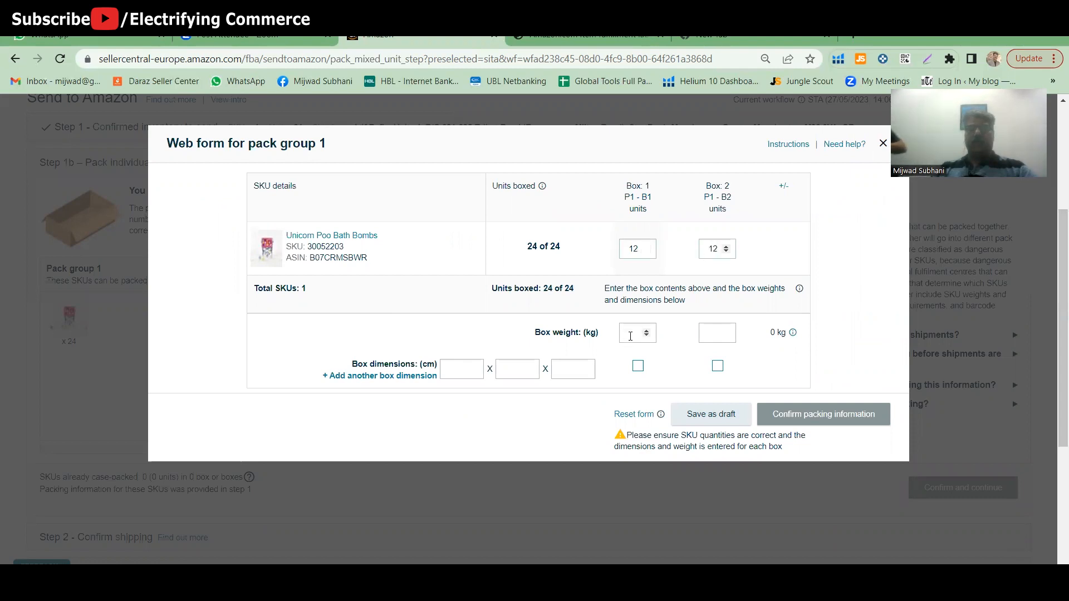
text(10)
click(702, 332)
text(10)
- Set the box dimensions to 40 x 30 x 40 cm for both boxes and confirm the packing information
click(461, 364)
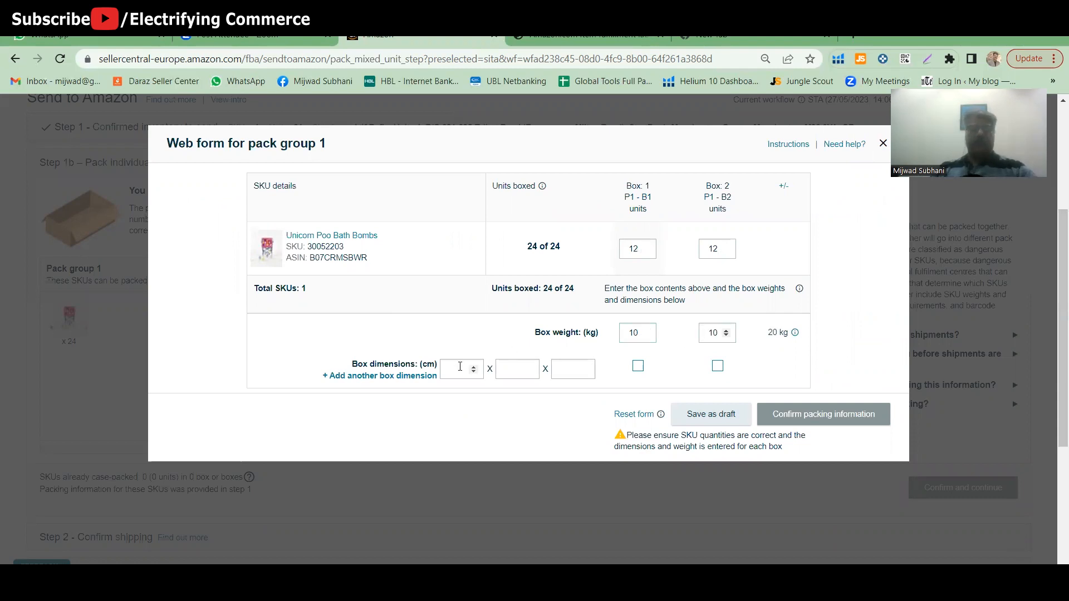
text(40)
click(511, 371)
text(30)
click(565, 367)
text(40)
click(637, 366)
click(717, 368)
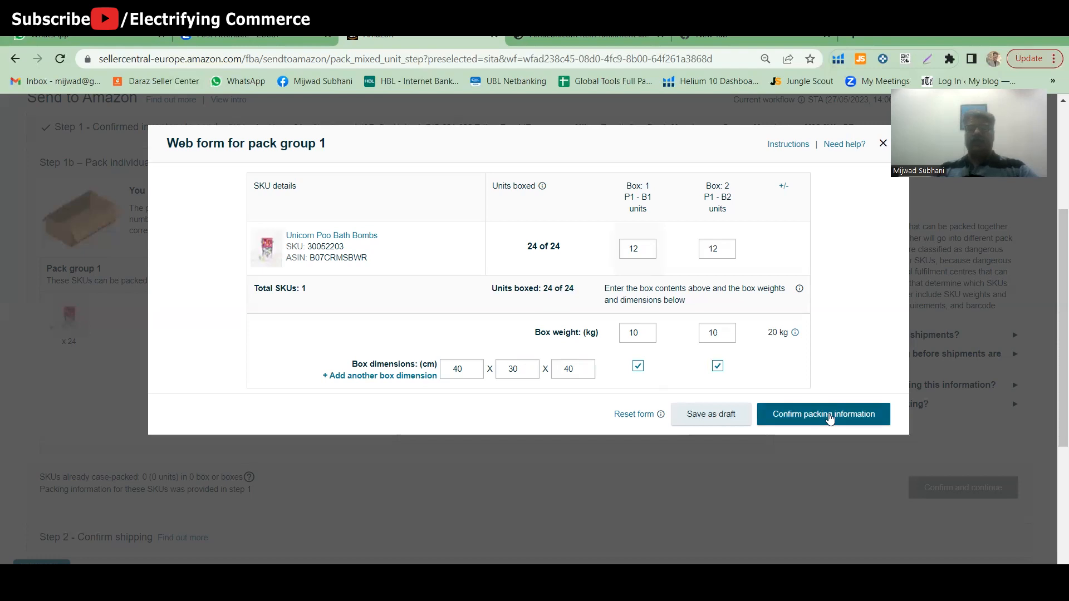
click(829, 418)
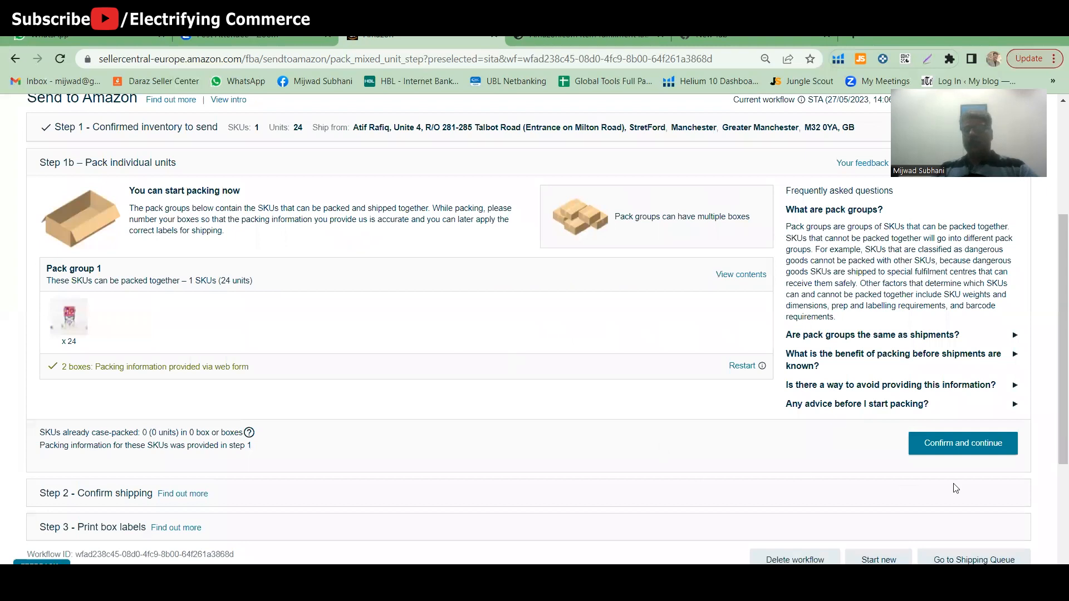
- Confirm the packing step, continue to shipping and set the ship date to 31/05/2023
click(974, 447)
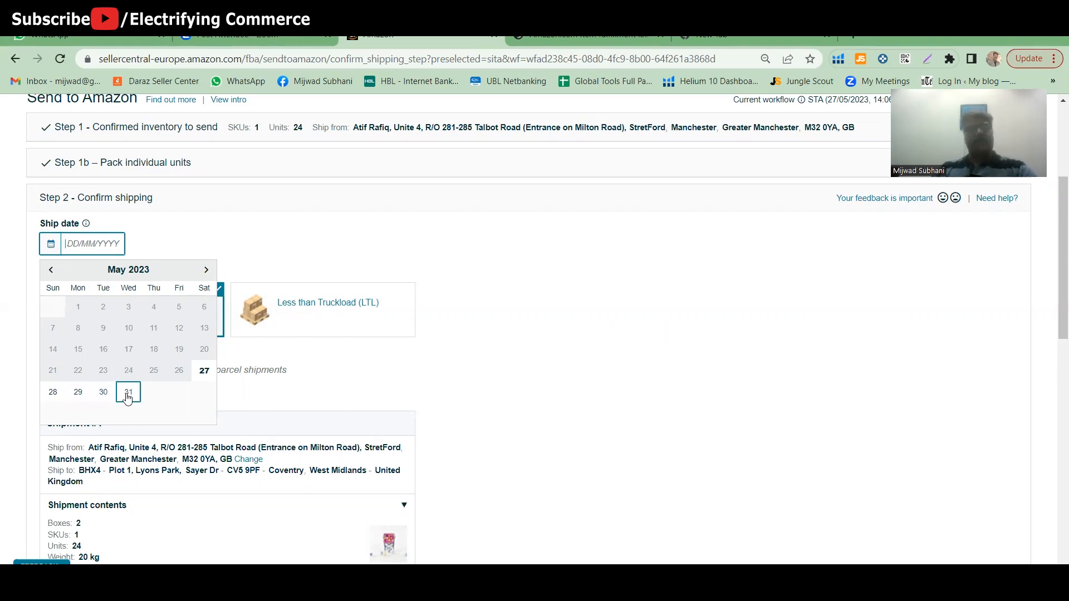
click(129, 393)
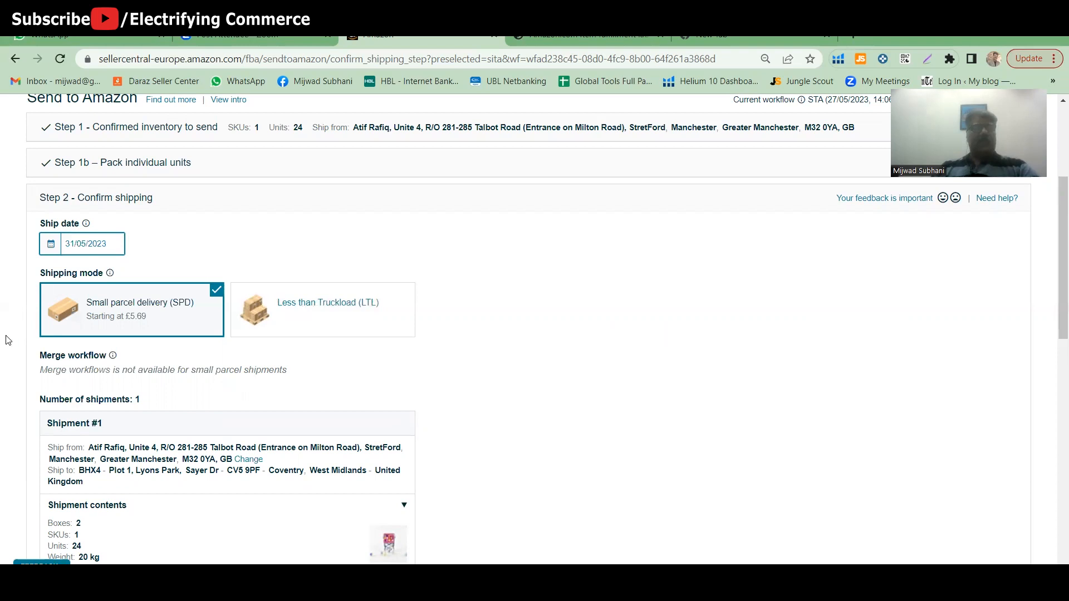
- Review the shipping mode, shipment destination and contents, carrier options and estimated charges before confirming shipping
scroll(21, 355, down, 1)
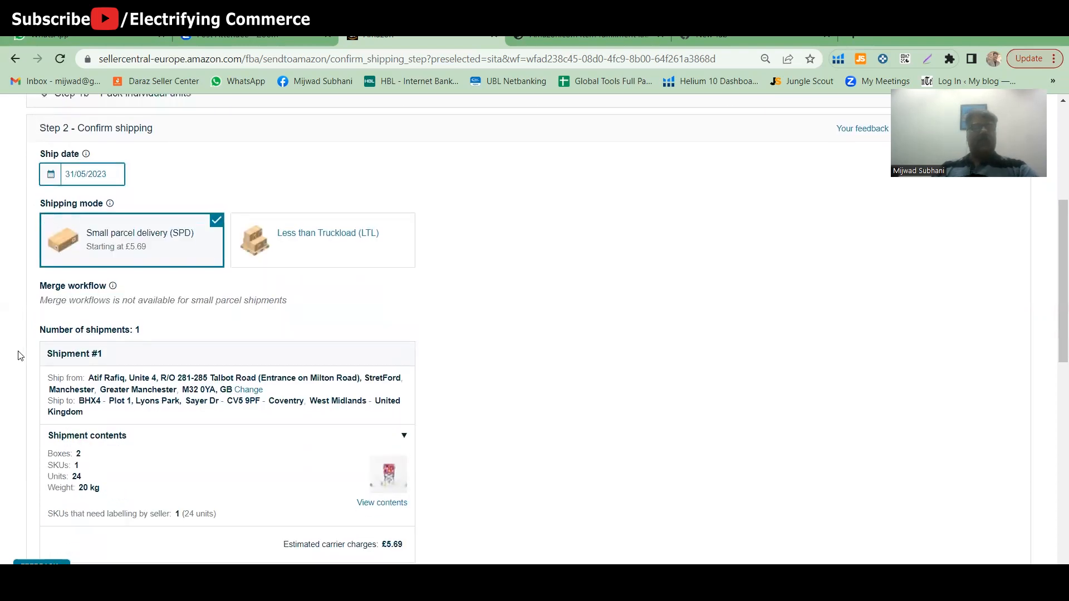
scroll(20, 355, down, 1)
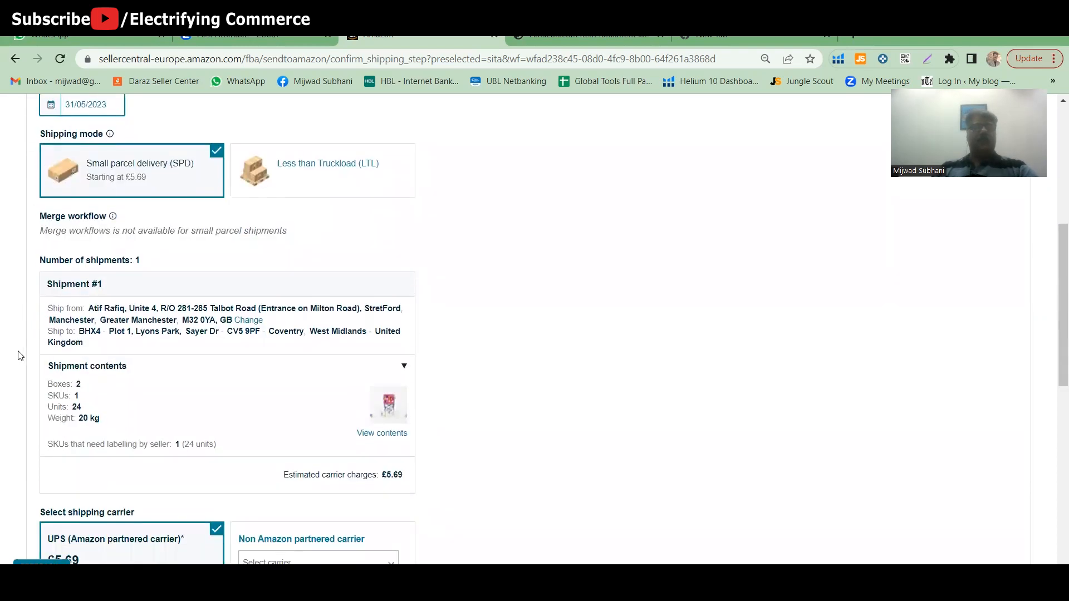
scroll(20, 355, up, 1)
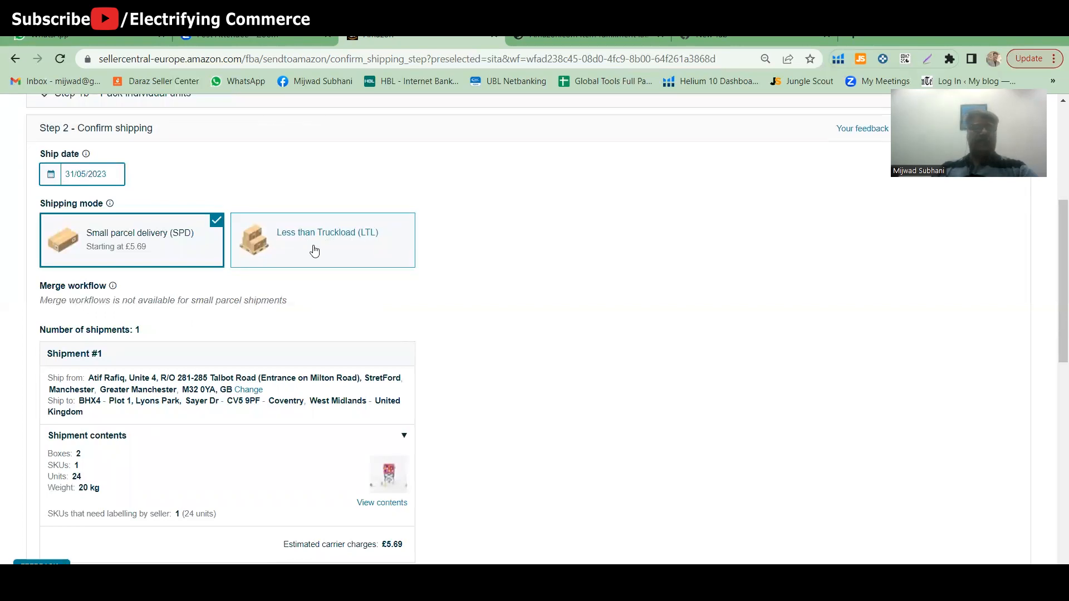
scroll(20, 370, down, 2)
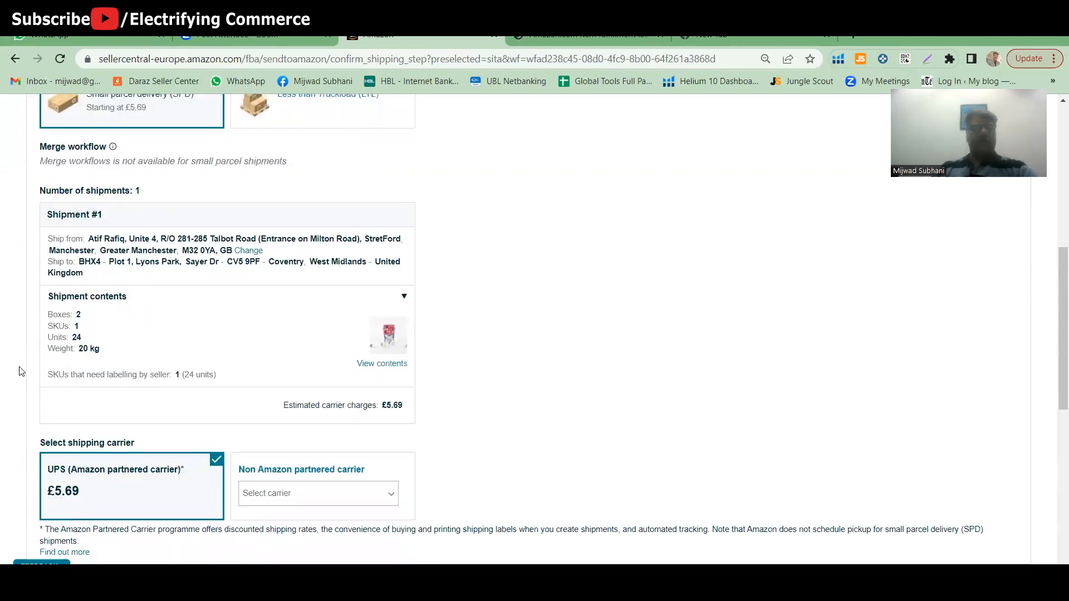
scroll(20, 370, down, 1)
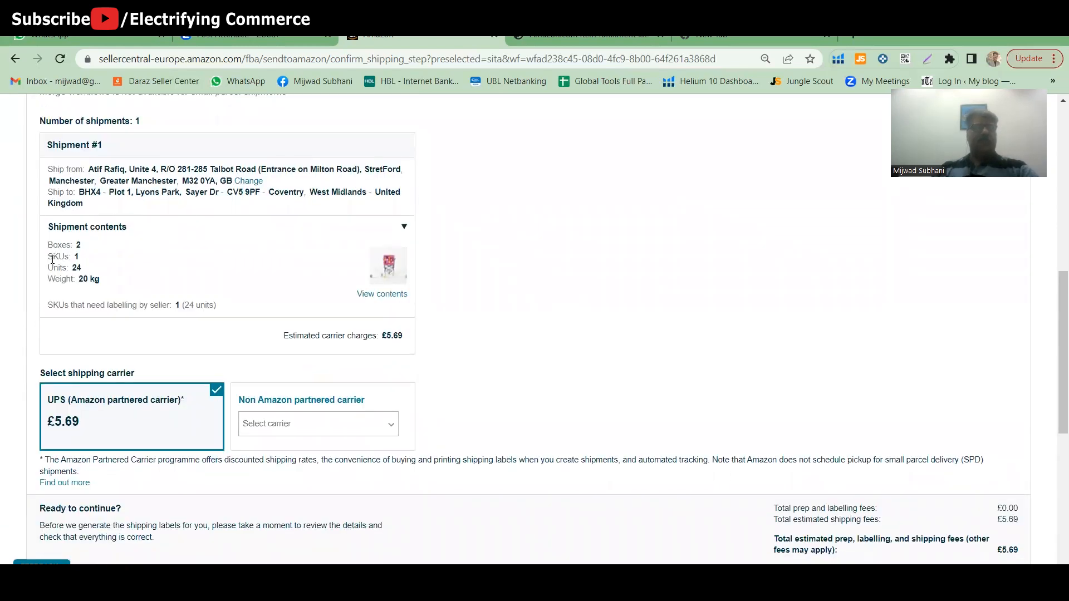
drag(84, 248, 54, 245)
scroll(25, 336, down, 3)
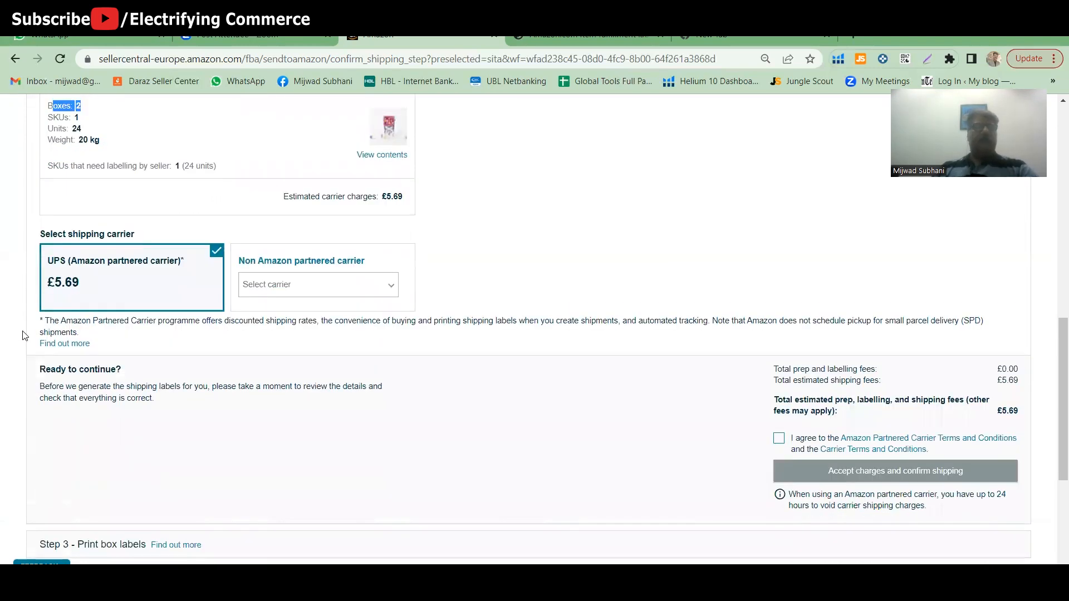
scroll(24, 336, up, 1)
scroll(24, 336, down, 1)
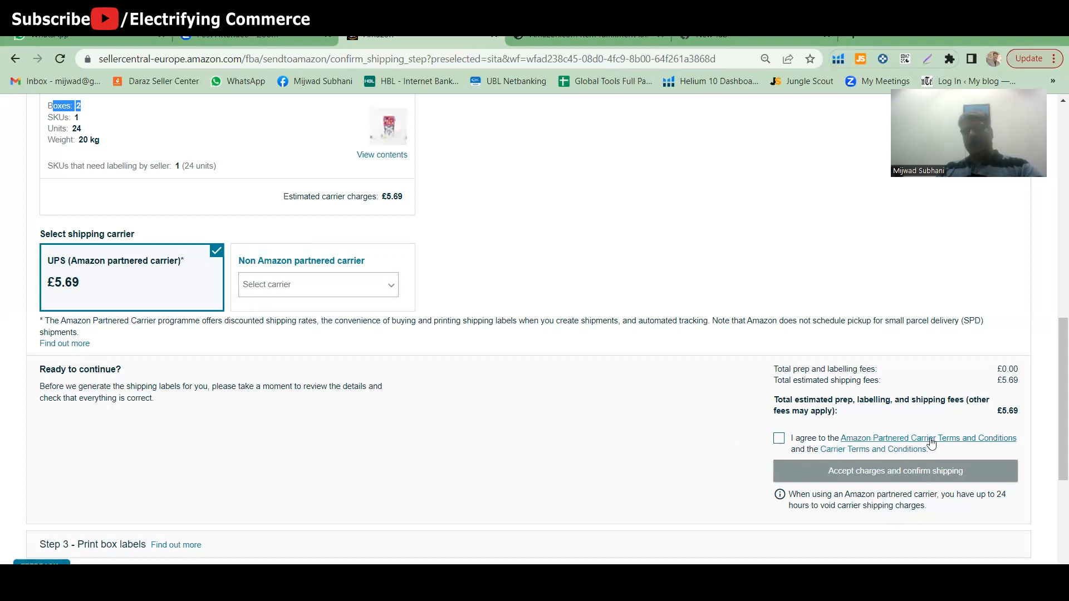
- Agree to the Amazon Partnered Carrier terms, accept the charges and confirm shipping with UPS
click(779, 439)
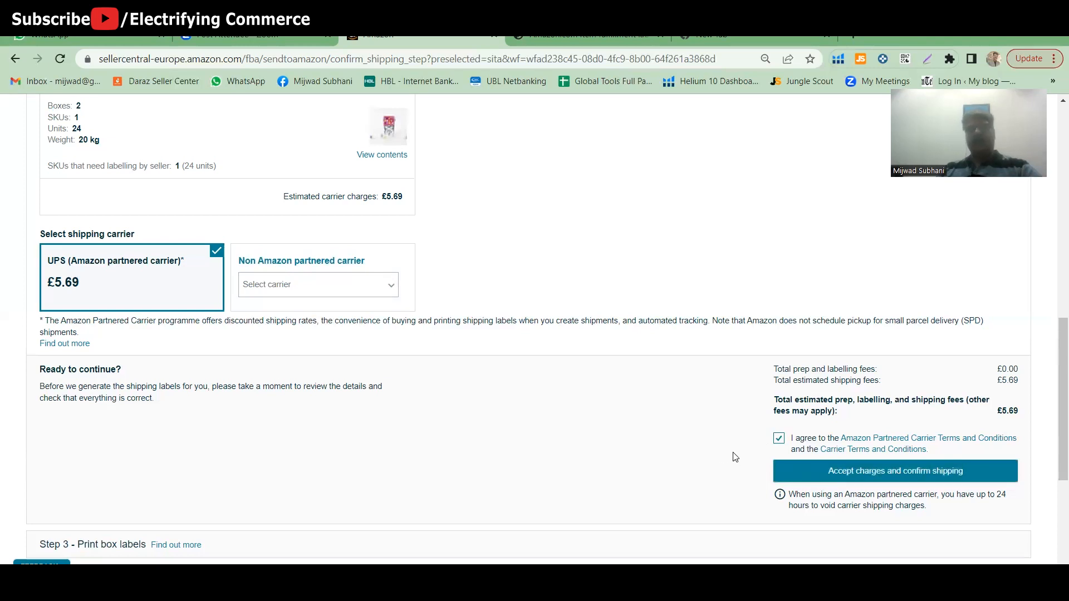
click(921, 473)
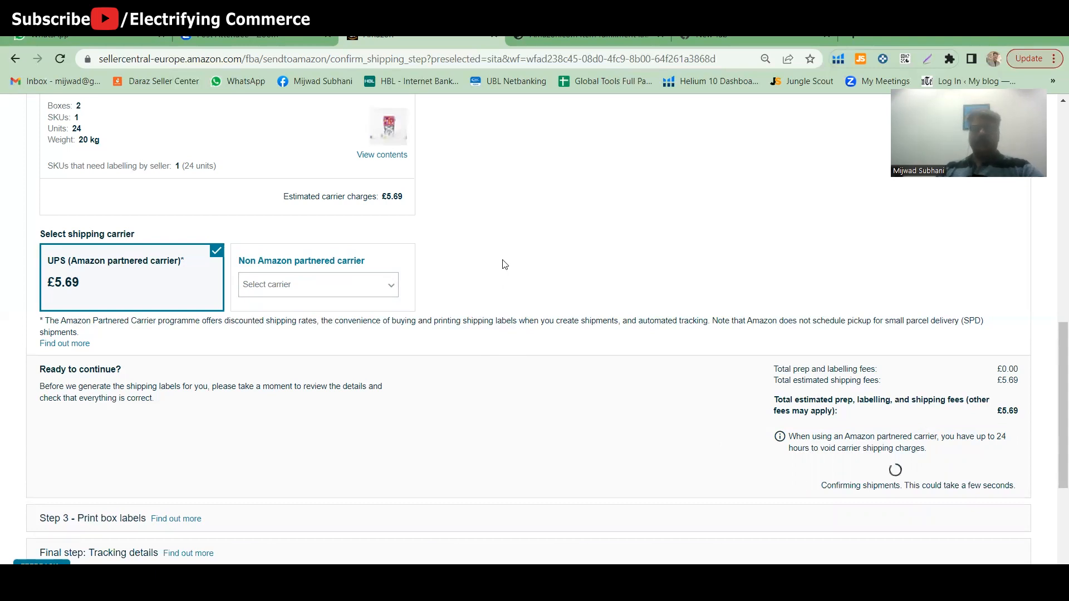
scroll(570, 316, down, 4)
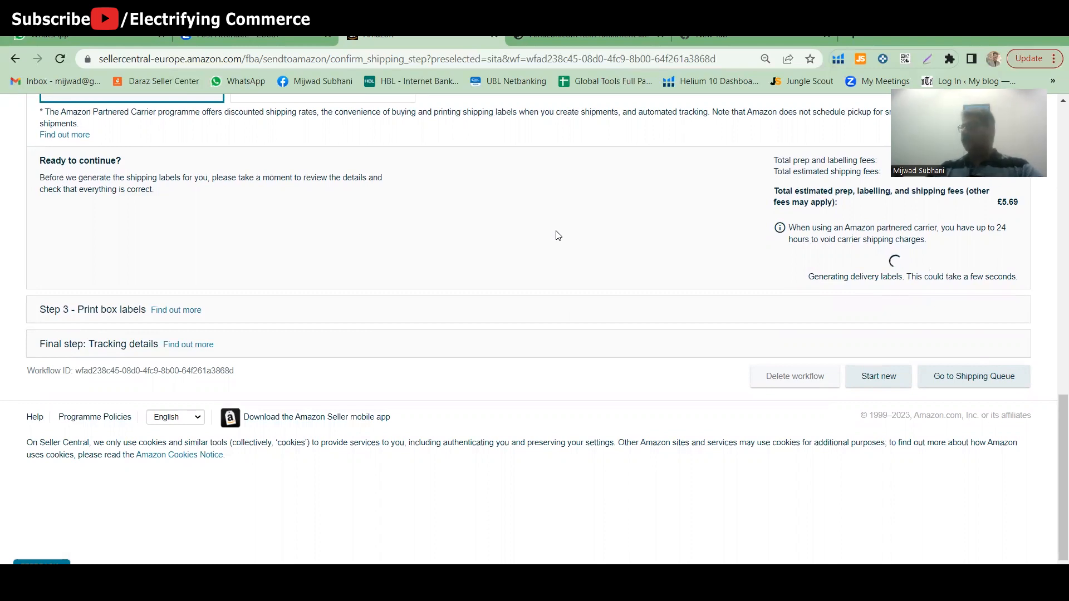
scroll(261, 304, down, 2)
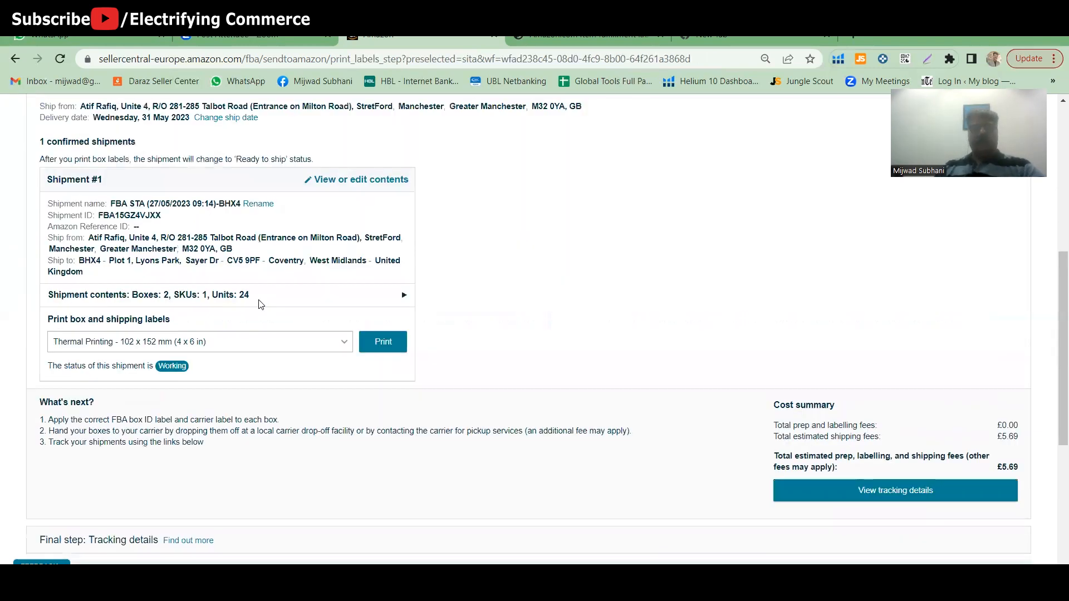
- Print the box and shipping labels for Shipment #1 in the Thermal Printing 102 x 152 mm format
scroll(261, 304, down, 1)
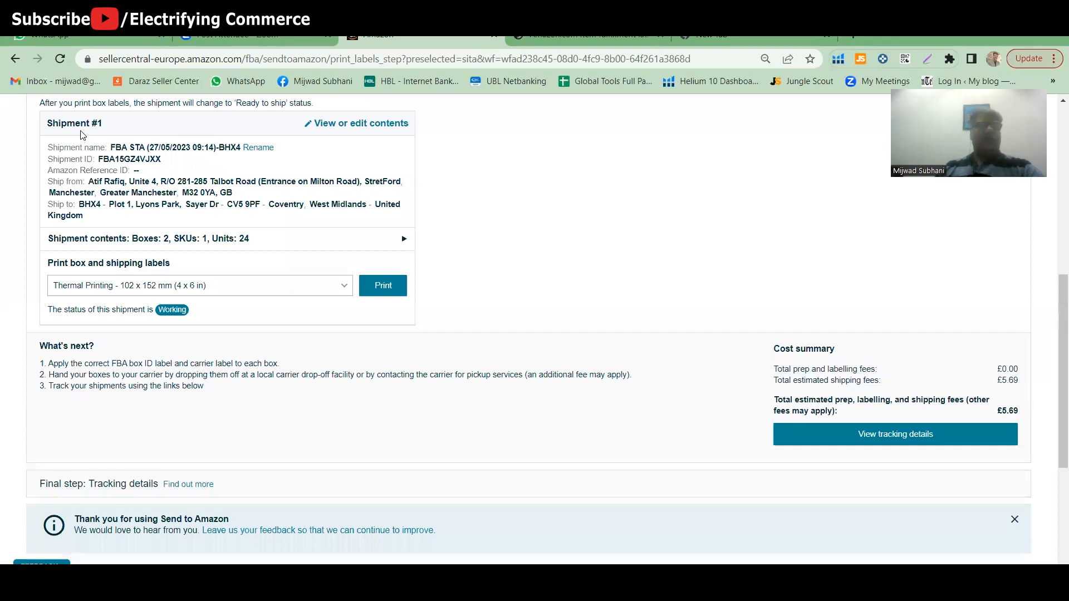
scroll(313, 379, up, 4)
scroll(313, 379, down, 4)
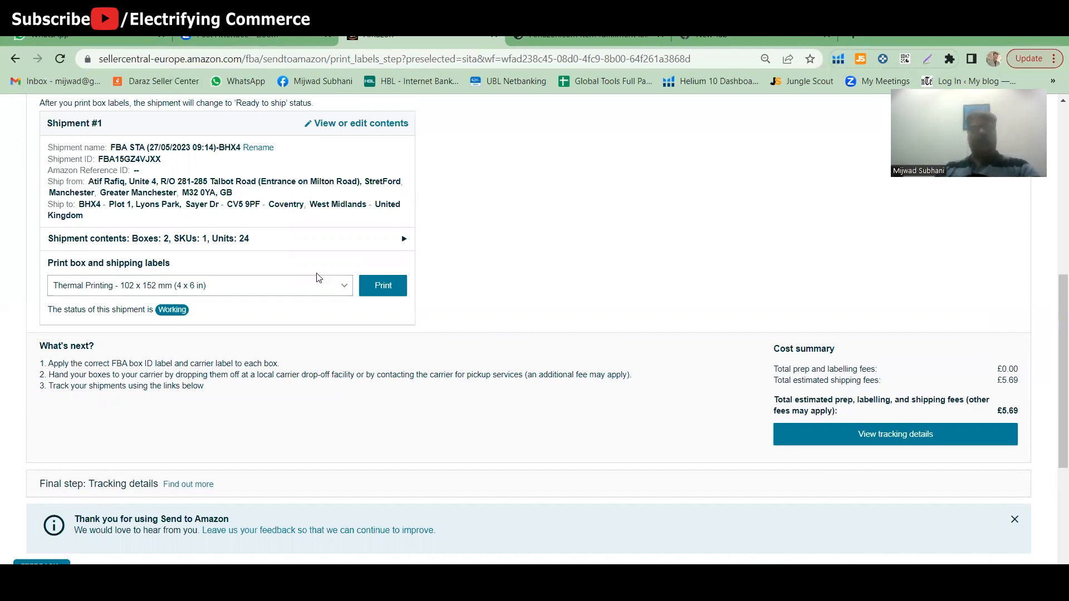
click(390, 290)
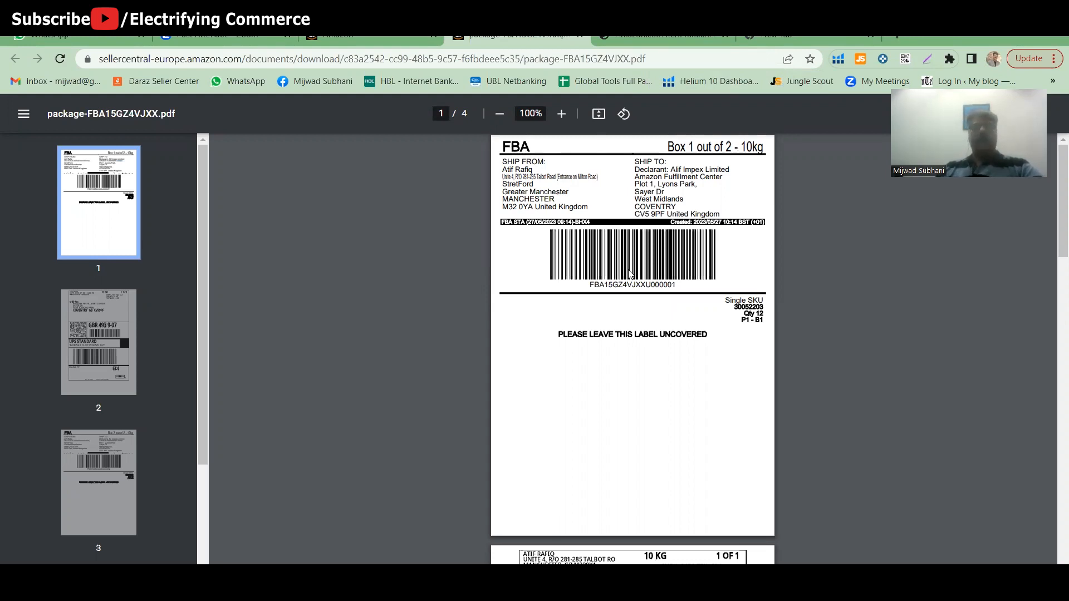
- Examine the box label pages, compare them with the item label PDF and return to the shipment workflow
scroll(634, 326, down, 1)
scroll(633, 326, down, 20)
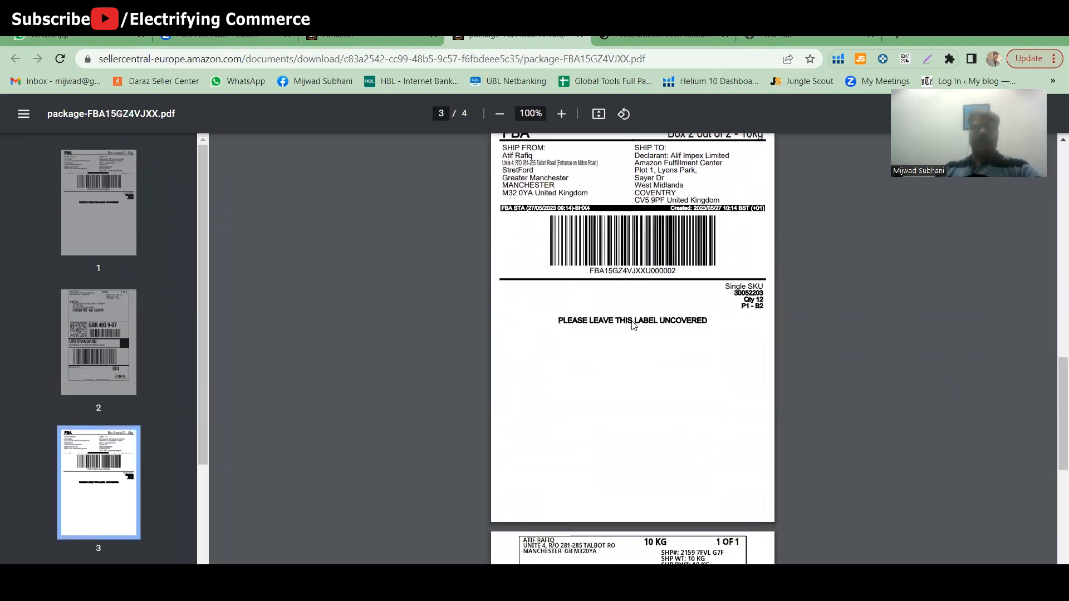
scroll(634, 325, up, 20)
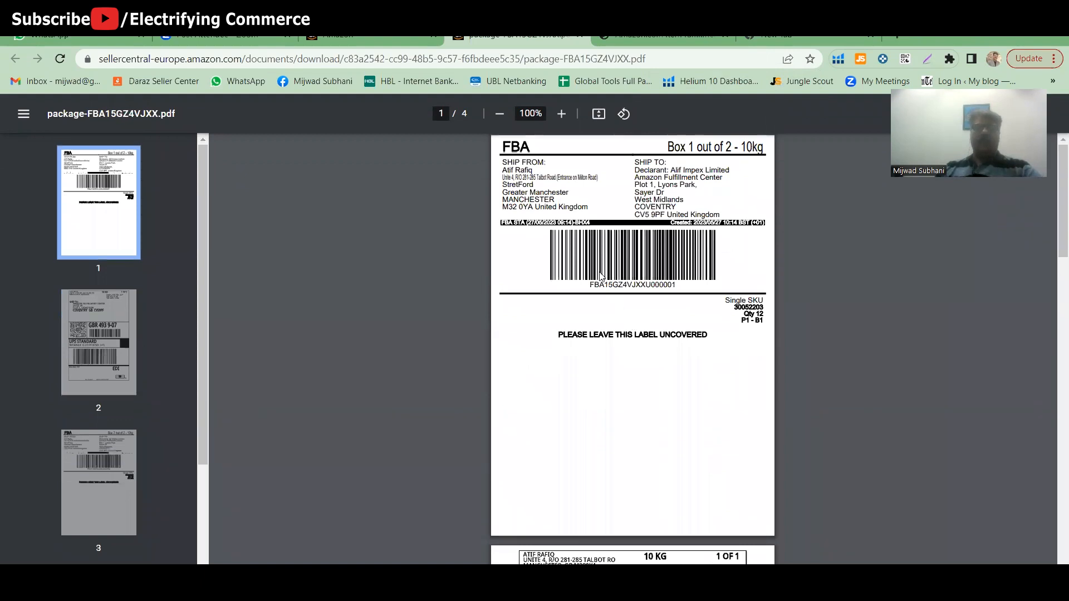
click(650, 37)
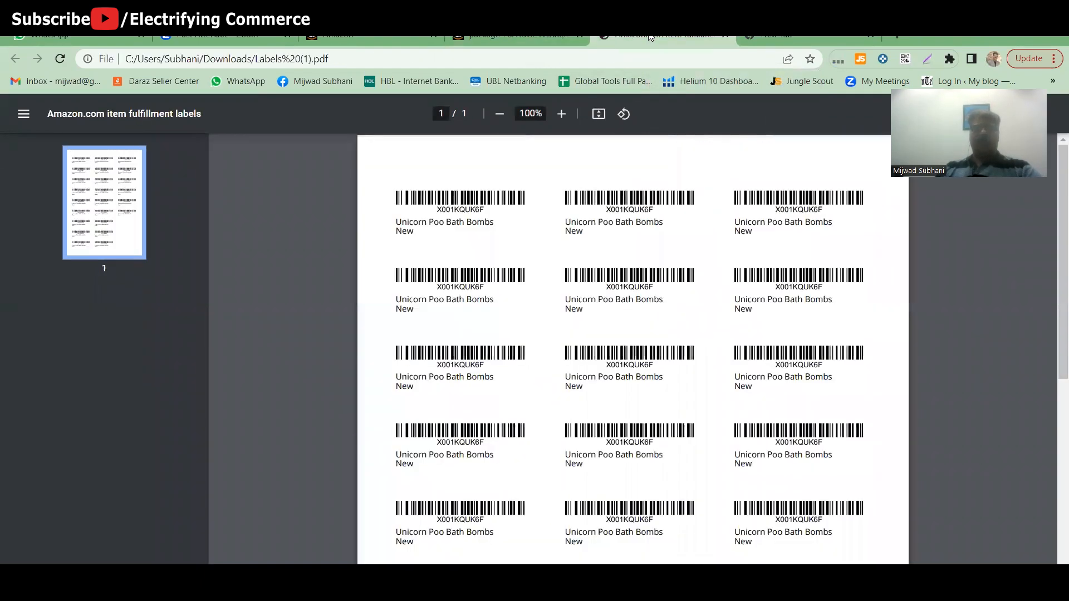
click(540, 37)
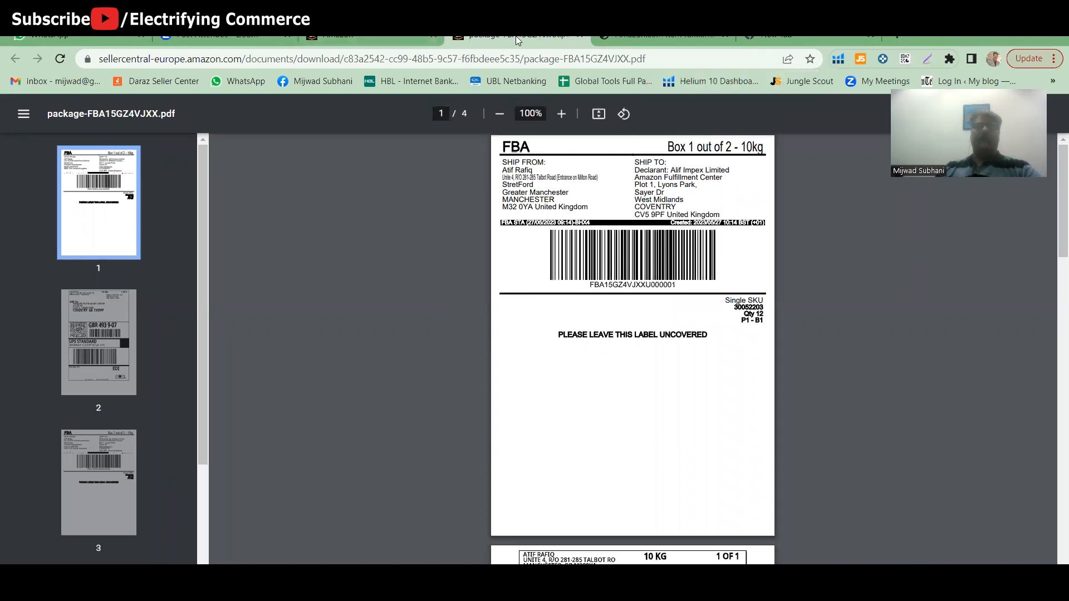
click(385, 38)
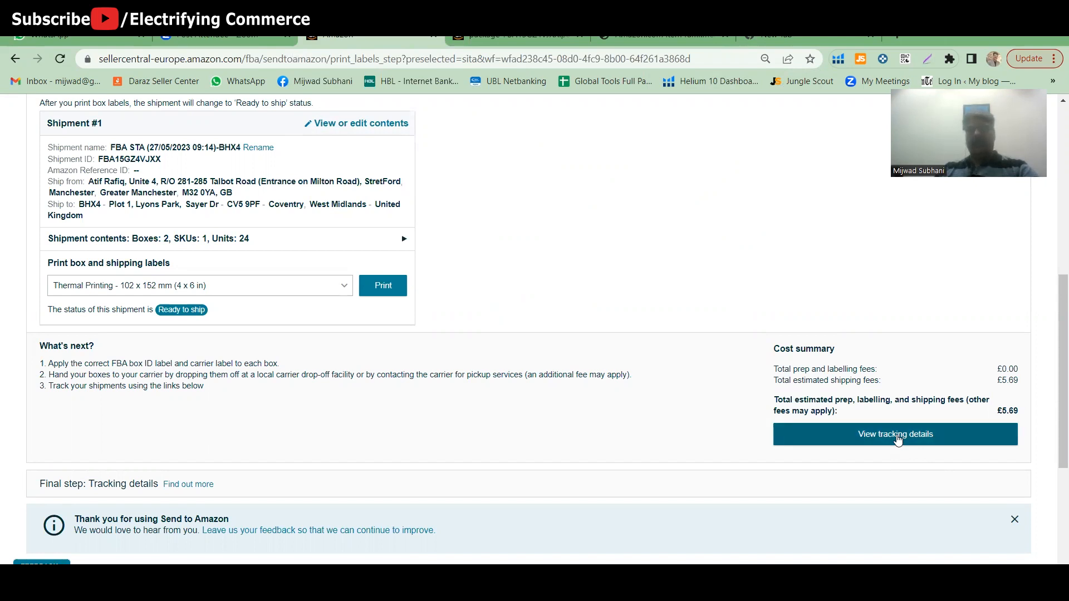
- View the tracking details and examine each box's FBA label number, tracking ID, weight and dimensions
click(897, 441)
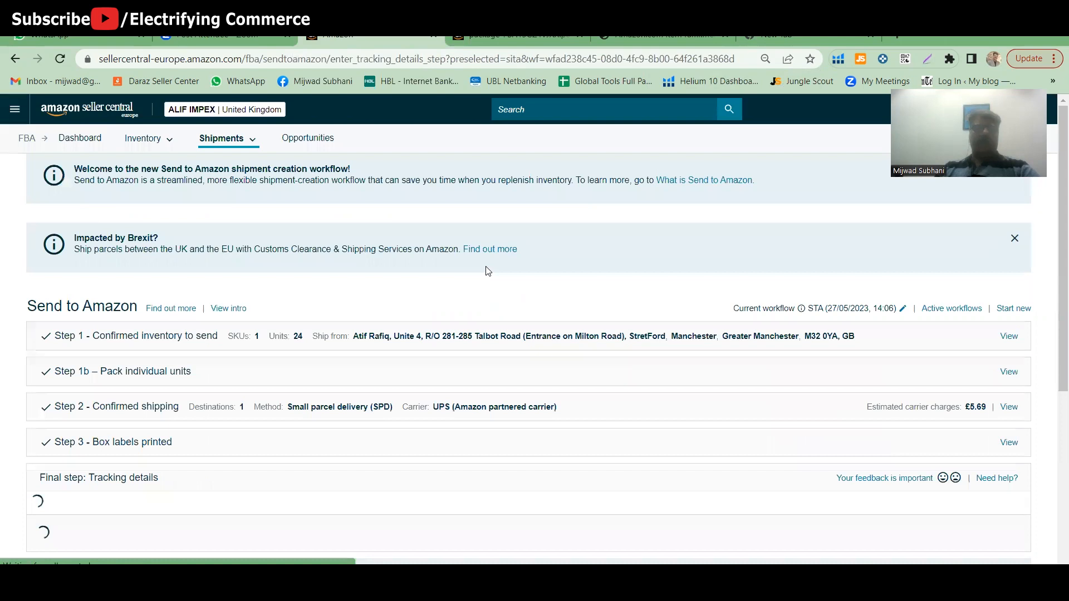
scroll(485, 271, down, 5)
scroll(485, 271, down, 3)
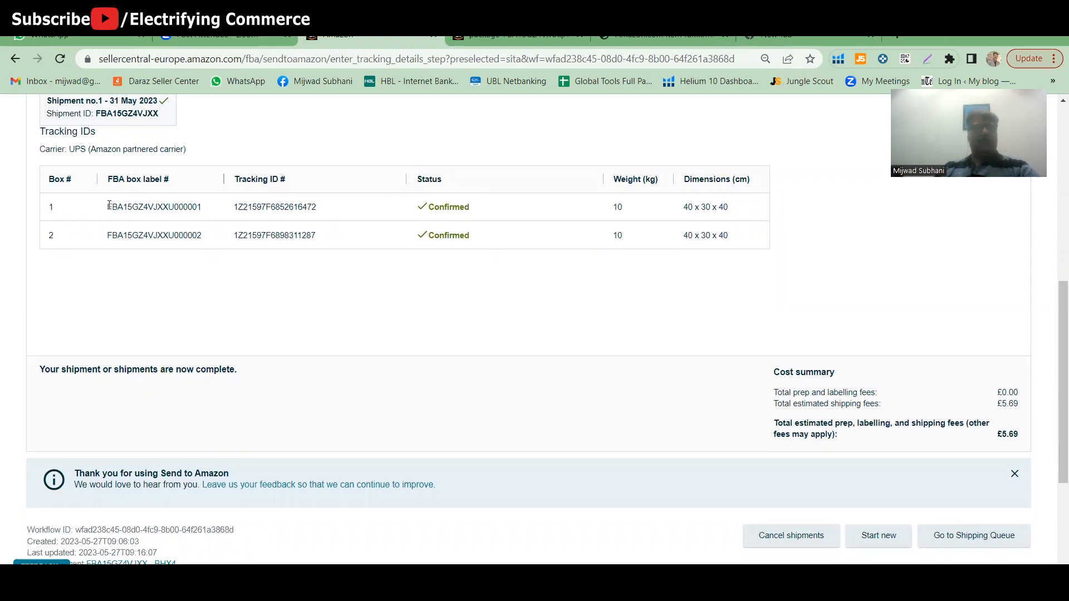
drag(107, 206, 203, 210)
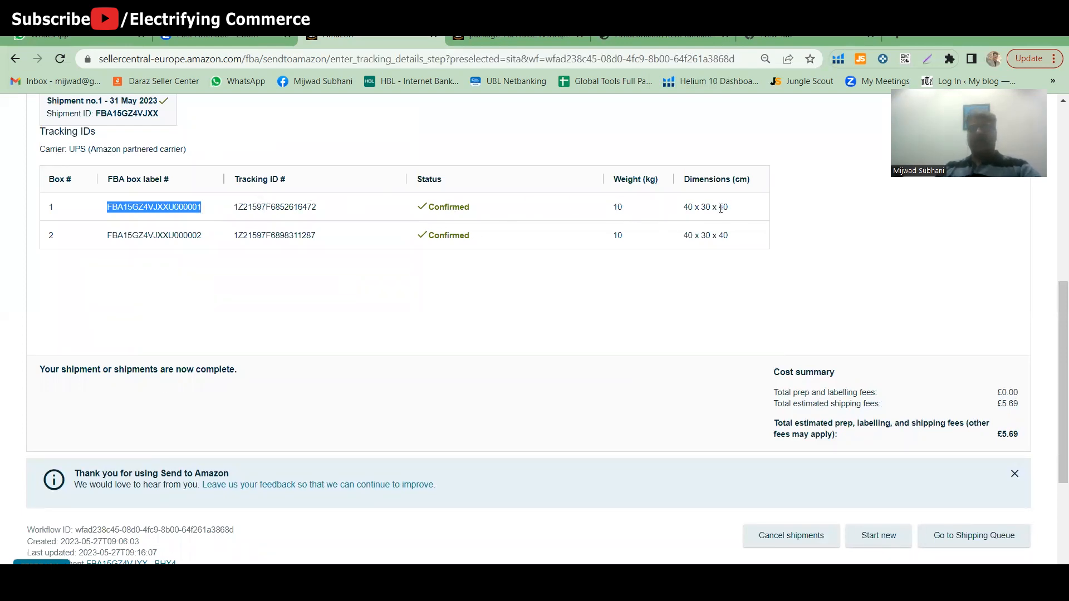
drag(740, 208, 596, 216)
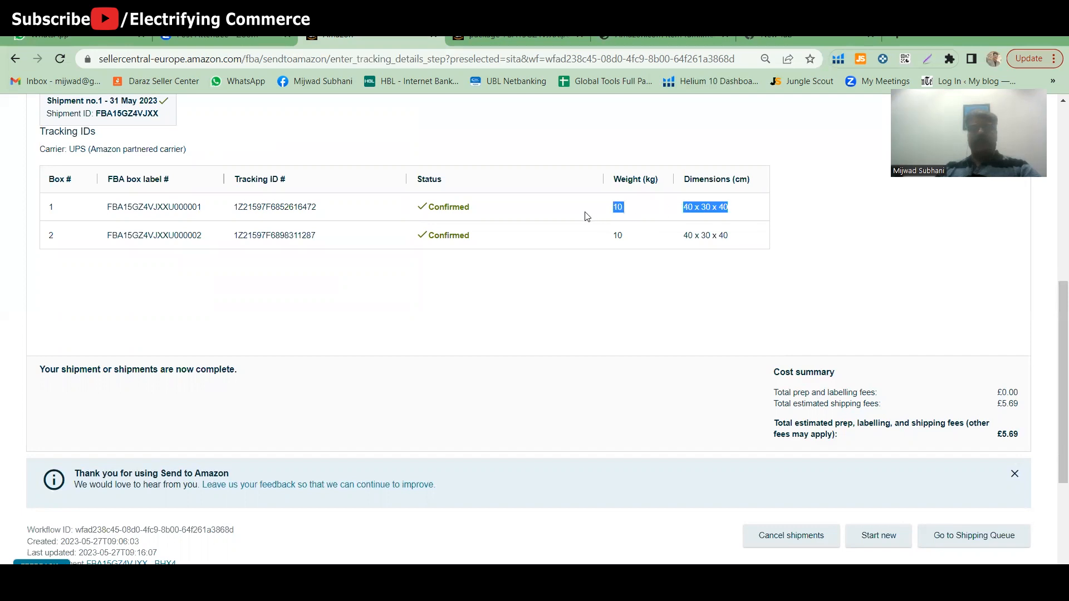
drag(234, 207, 323, 216)
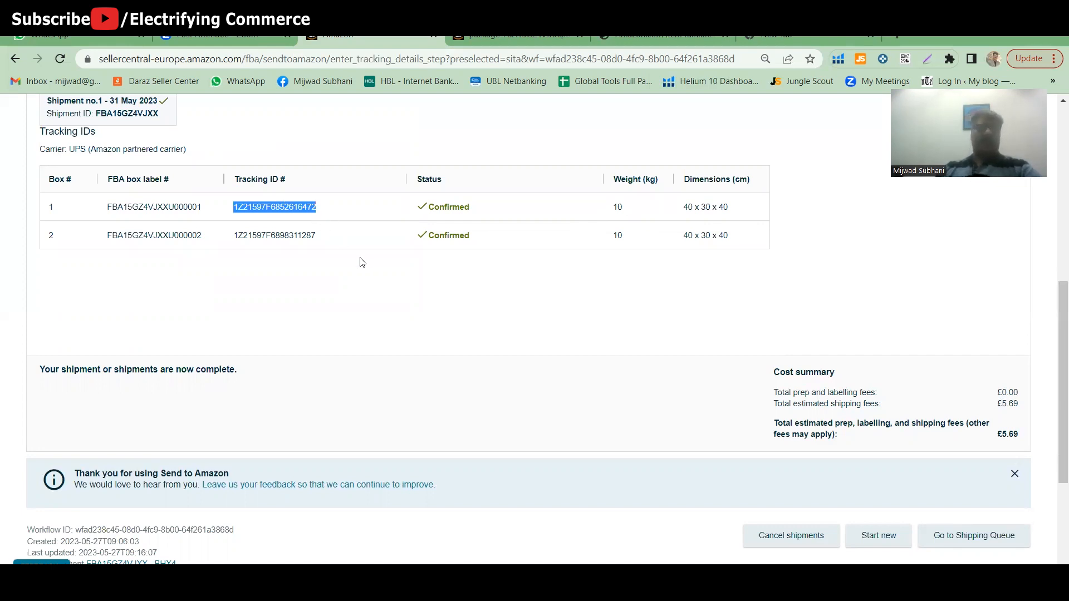
scroll(362, 262, down, 3)
scroll(362, 262, up, 3)
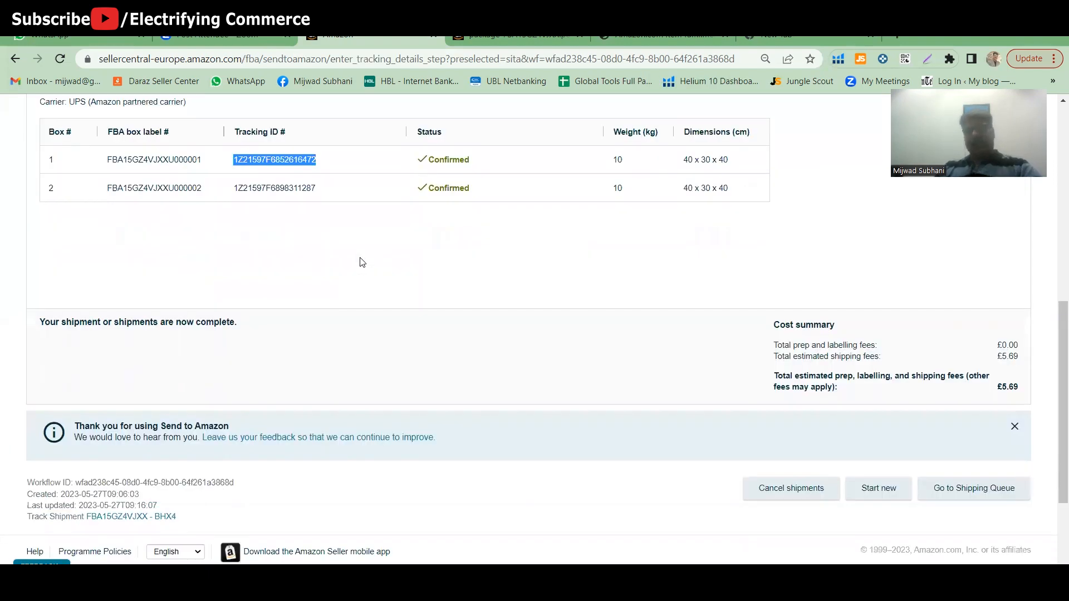
scroll(362, 262, down, 1)
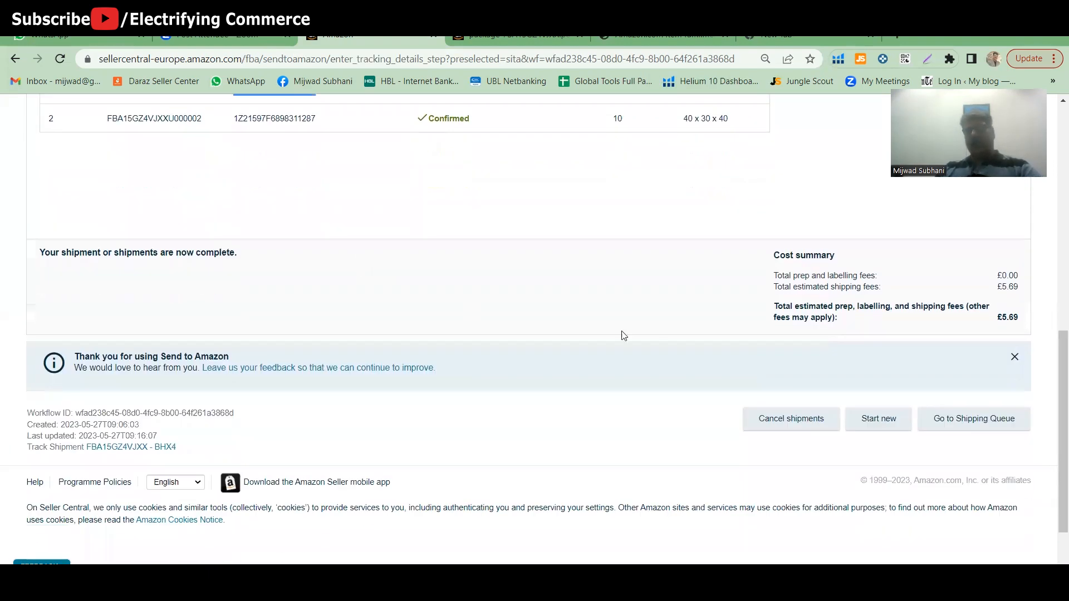
- Cancel the workflow's shipments and charges, confirming that the generated FBA box ID and shipping labels will be destroyed
click(802, 423)
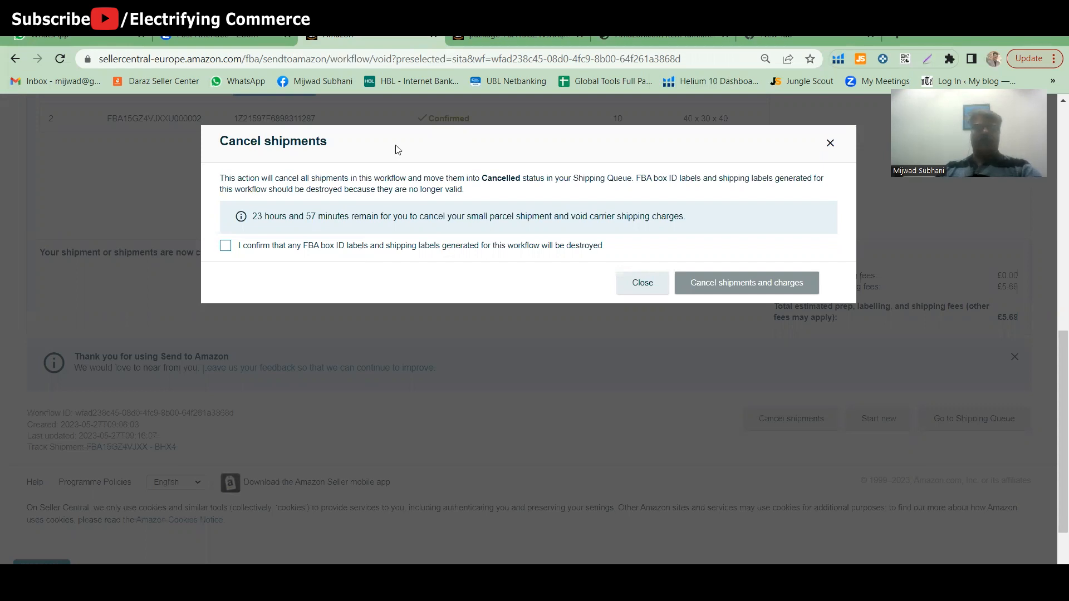
click(509, 39)
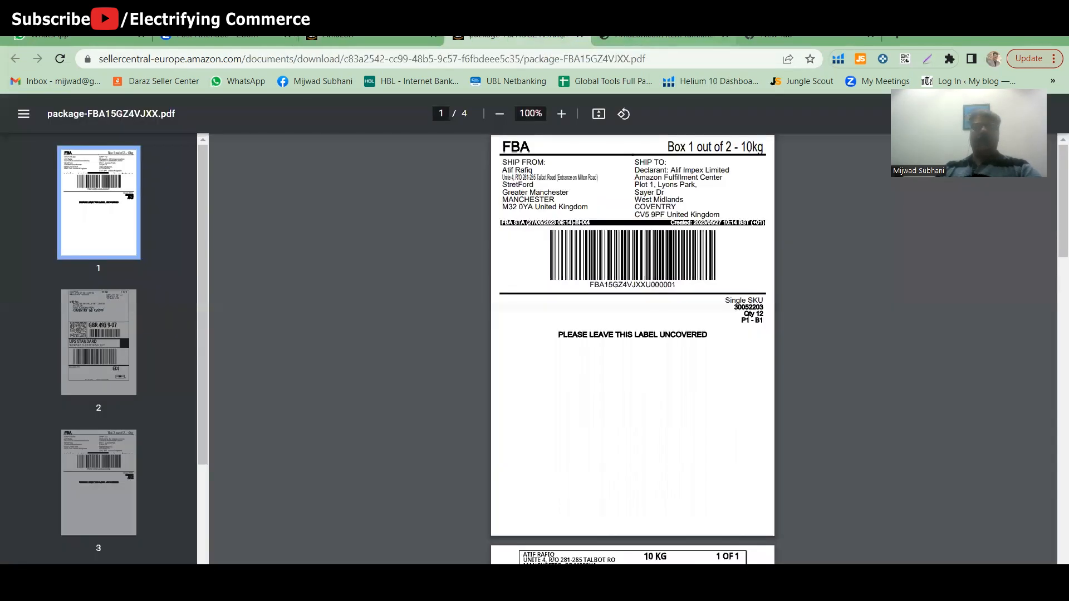
click(656, 39)
click(388, 39)
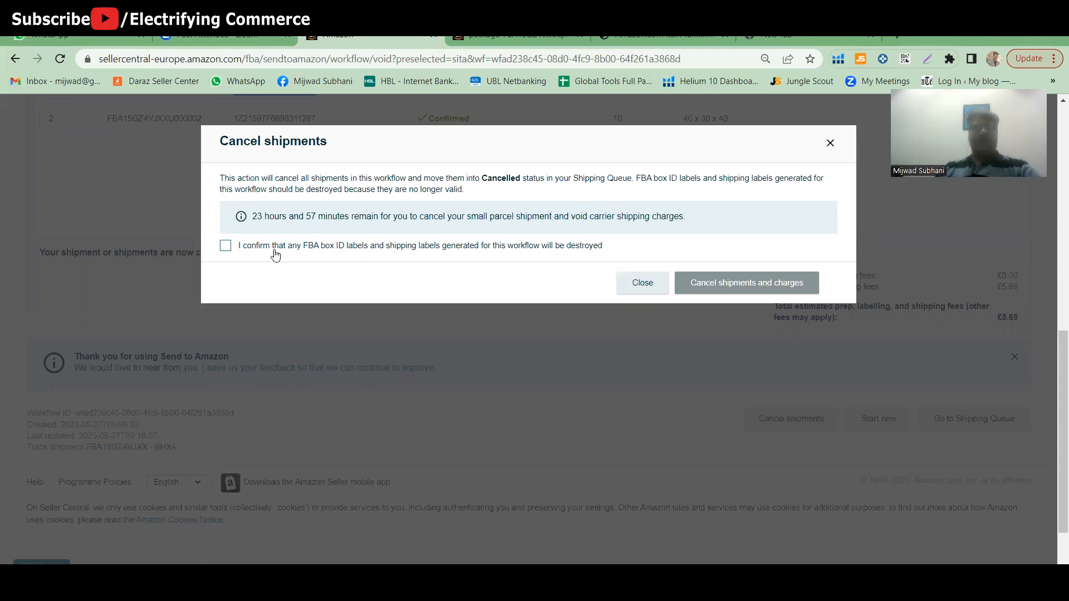
click(228, 250)
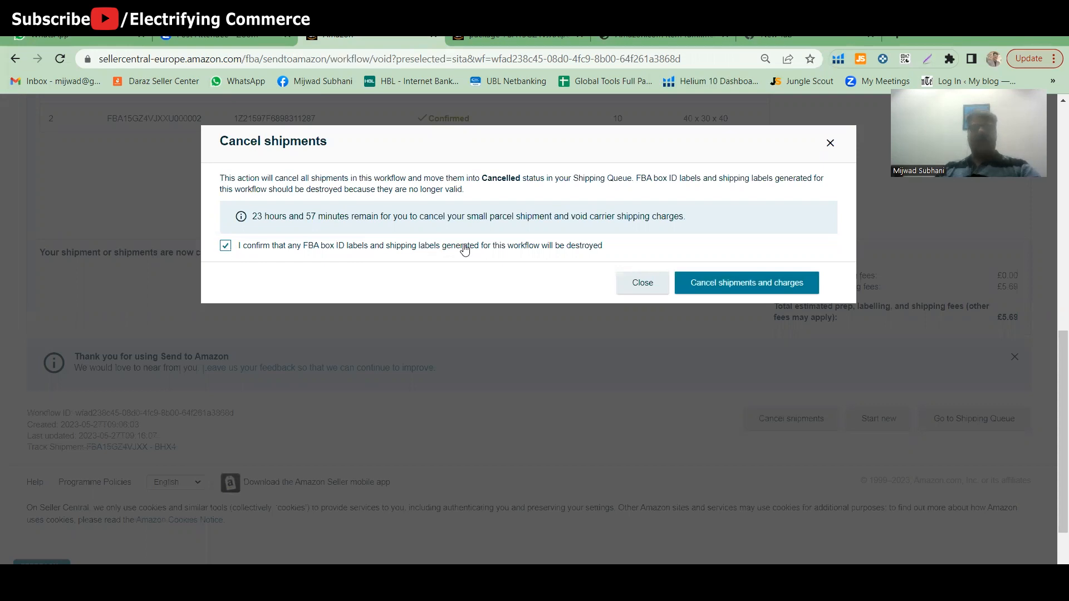
click(760, 284)
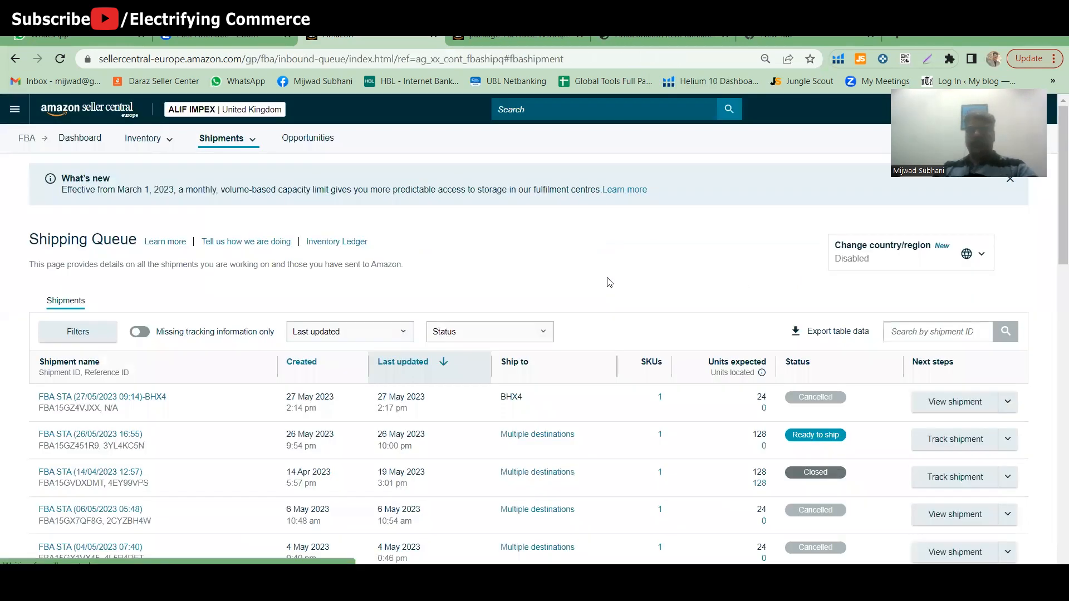
- Review the shipment statuses in the Shipping Queue and check the extra actions offered for the newest shipment
scroll(609, 282, down, 1)
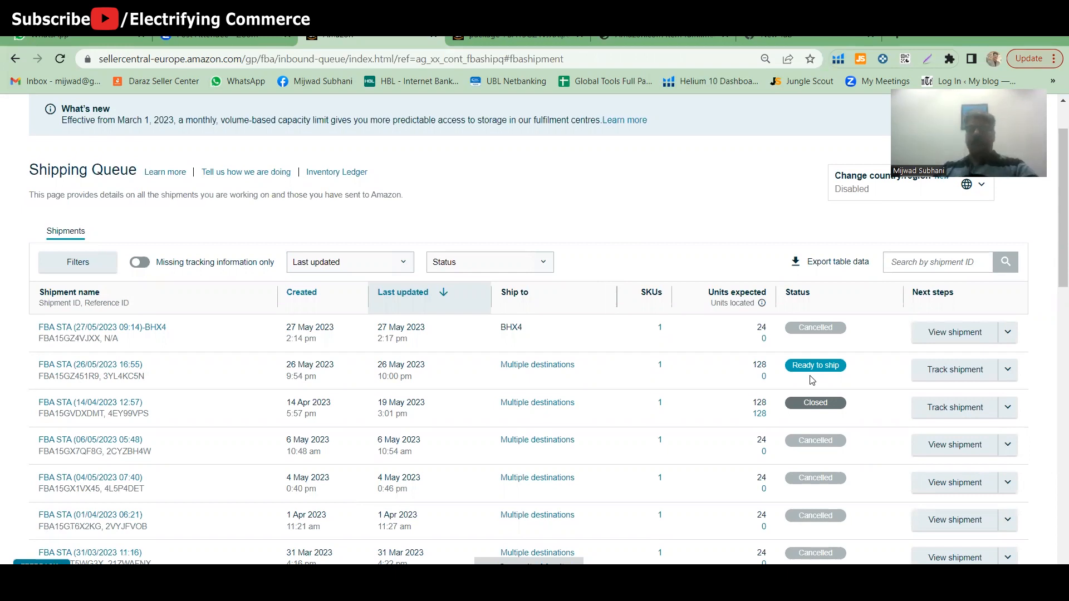
scroll(812, 381, up, 2)
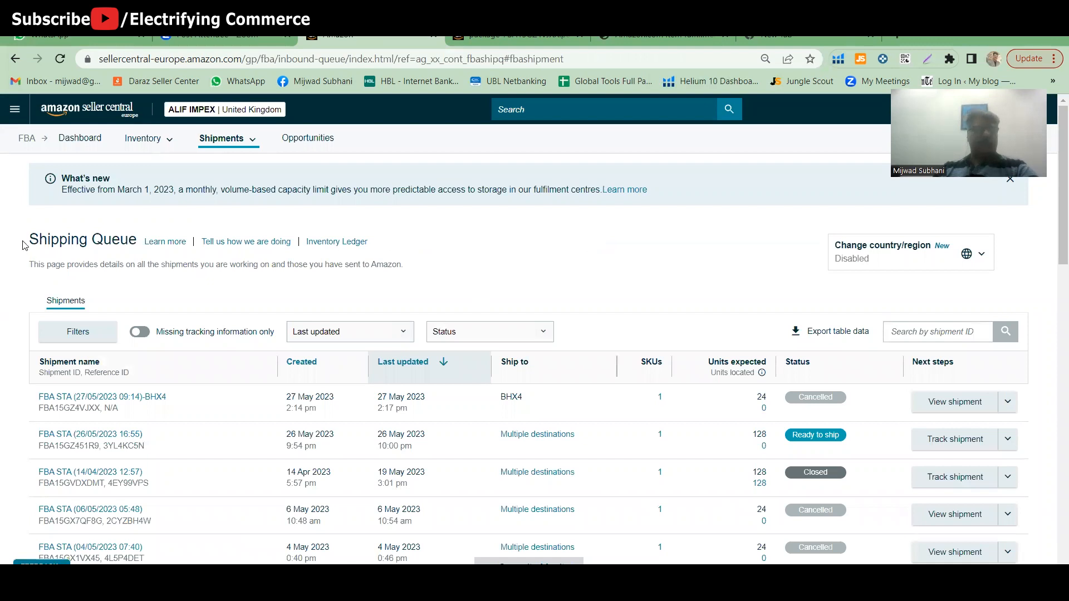
drag(29, 240, 126, 258)
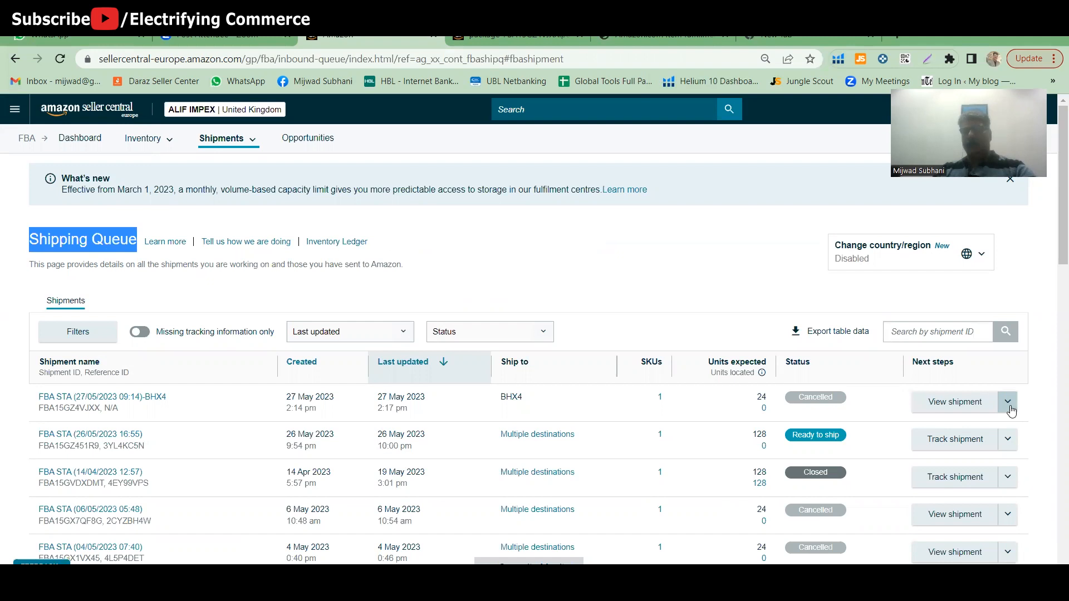
click(1008, 402)
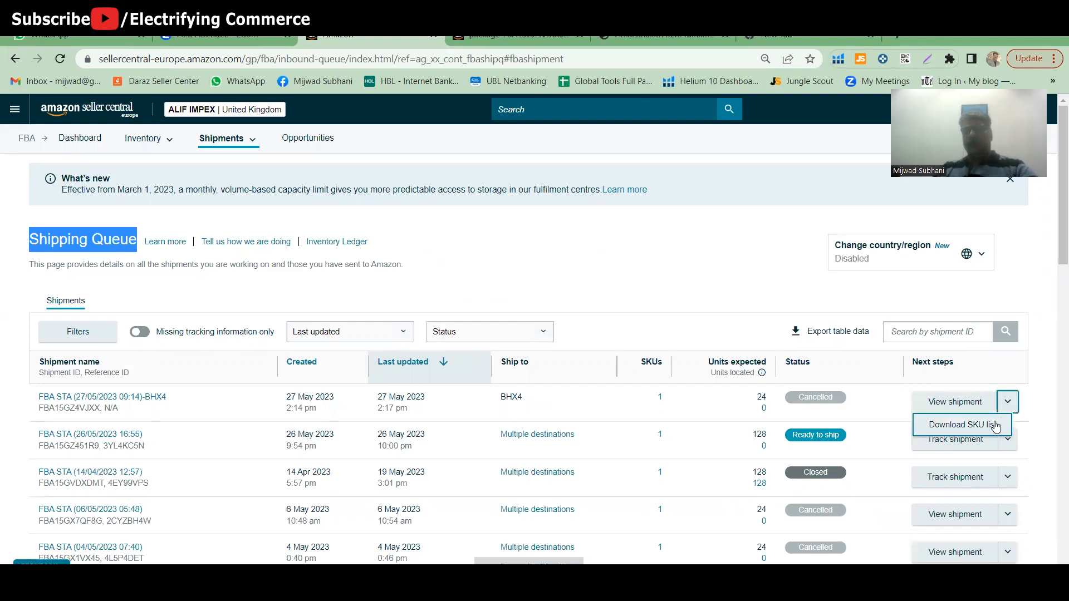
click(1041, 406)
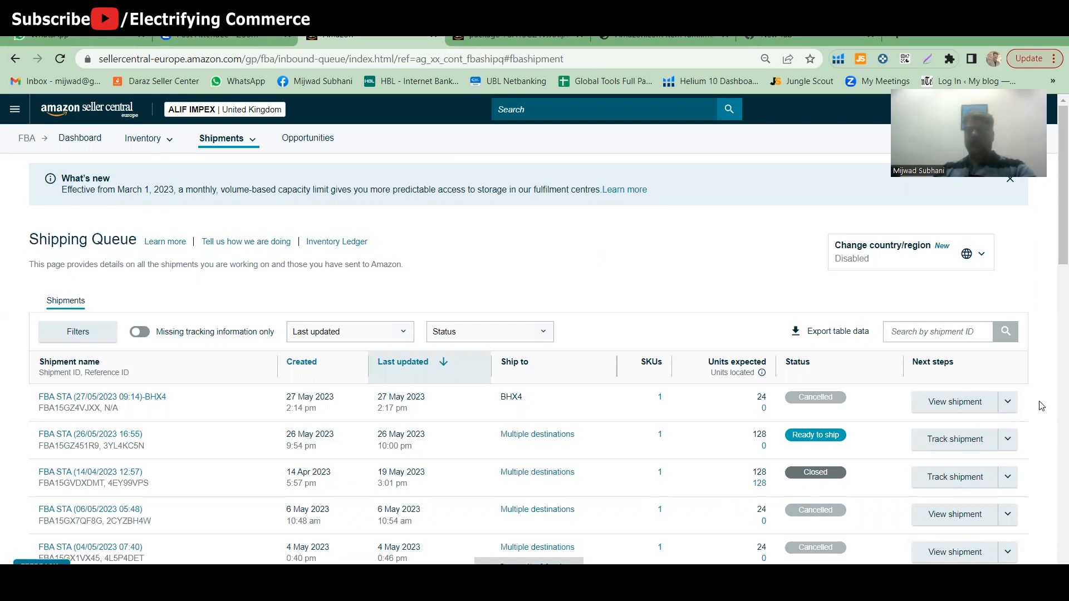
- Open the newest shipment's summary, review its details and box tracking table, and return to the Shipping Queue
click(960, 406)
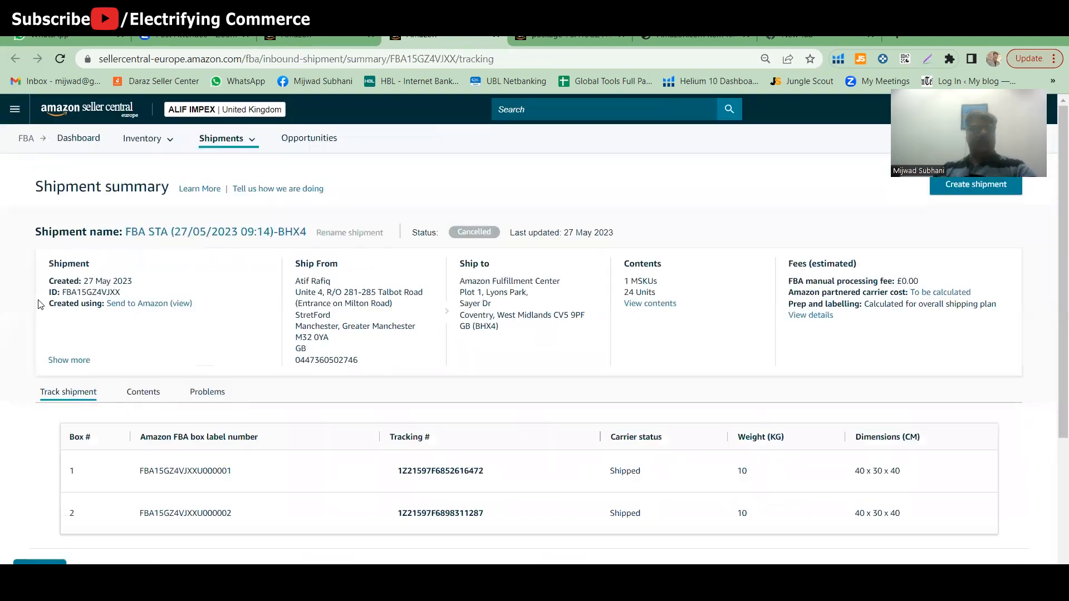
scroll(39, 304, down, 3)
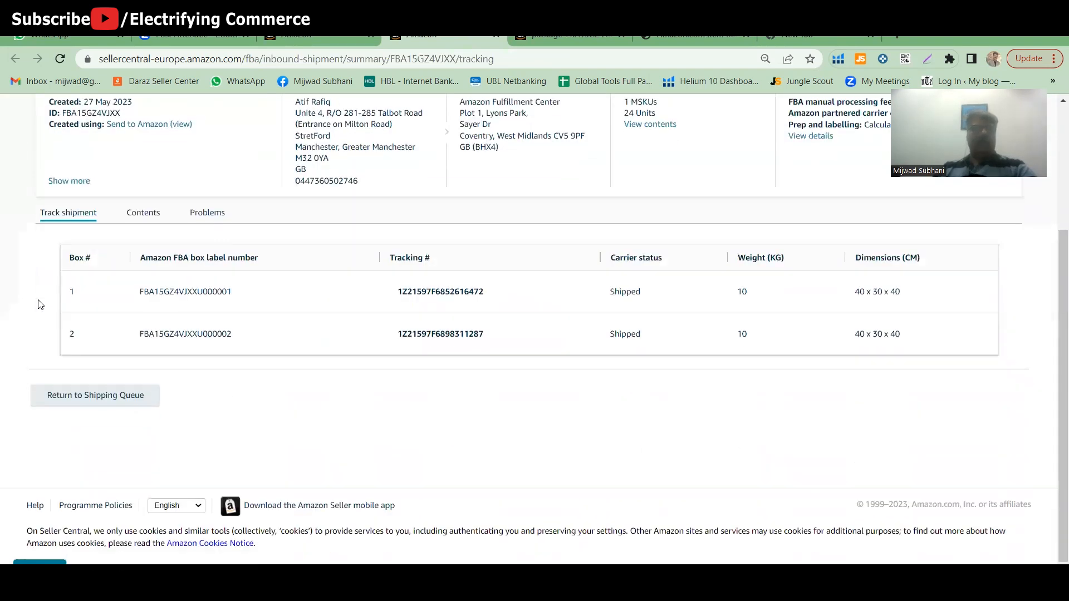
scroll(39, 303, up, 2)
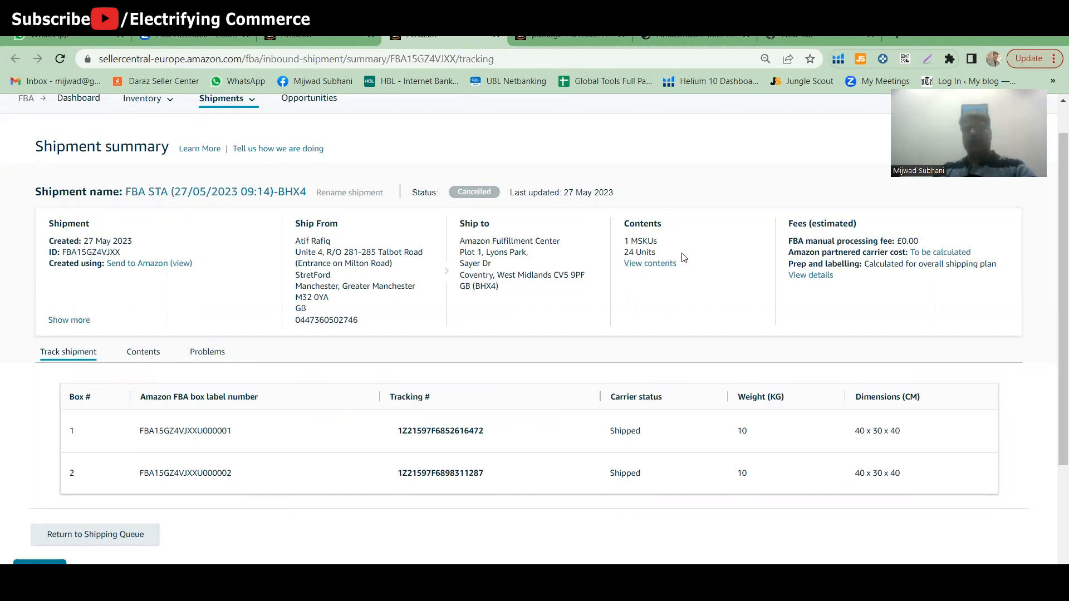
scroll(677, 336, down, 1)
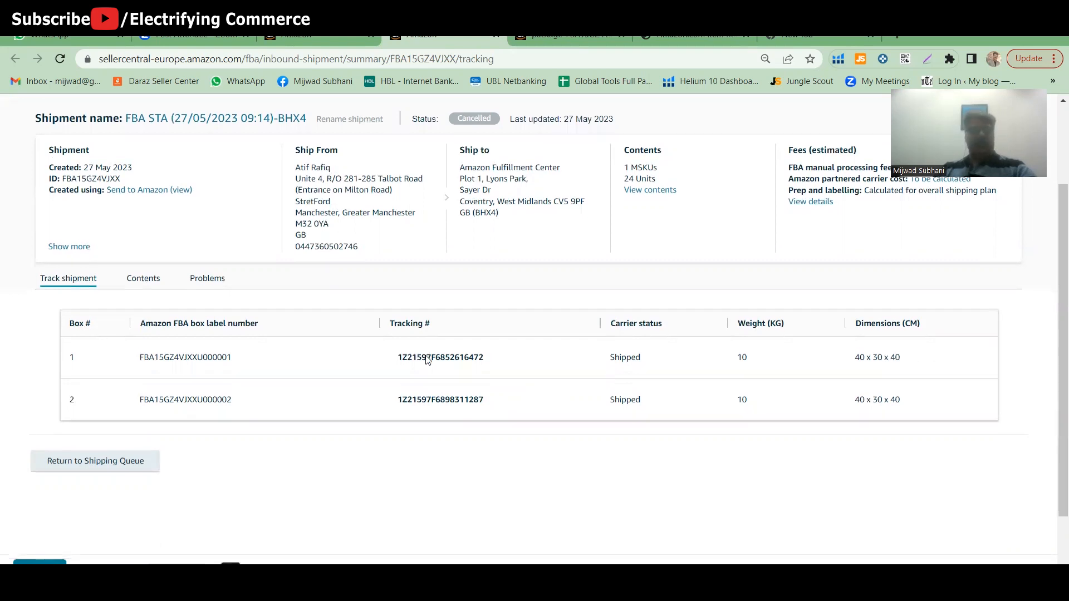
scroll(406, 362, down, 2)
click(102, 396)
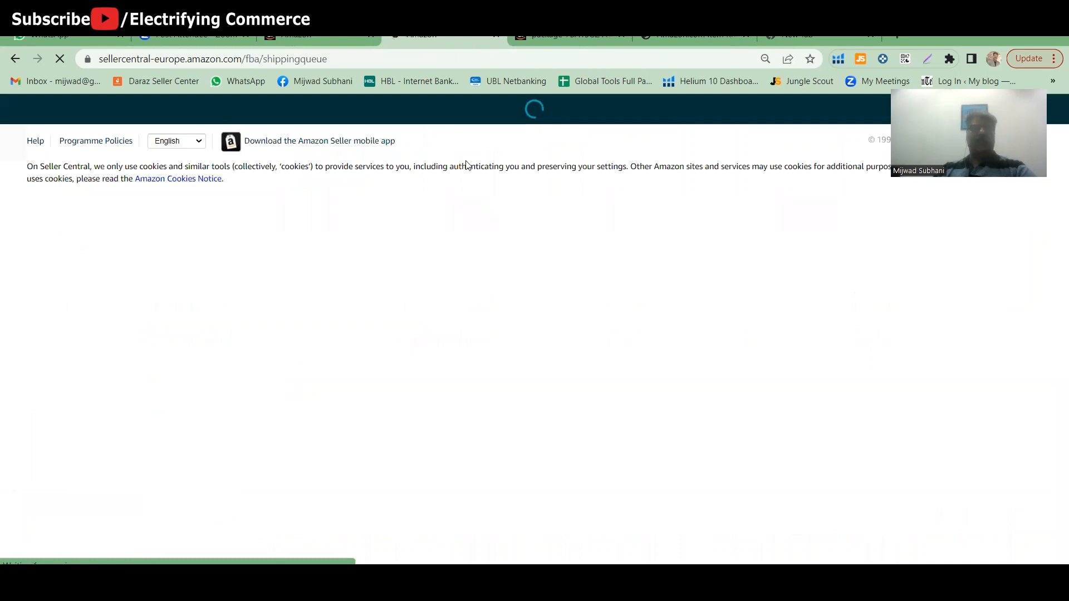
- Close the package label PDF and the other leftover page beside it, and return to the Shipping Queue
click(575, 37)
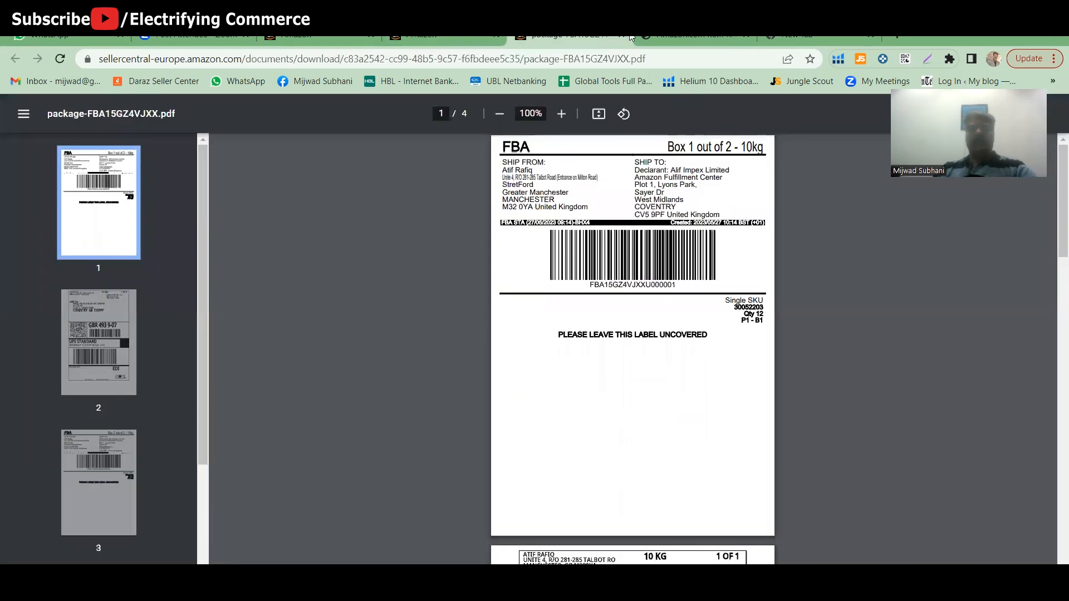
click(621, 35)
click(621, 36)
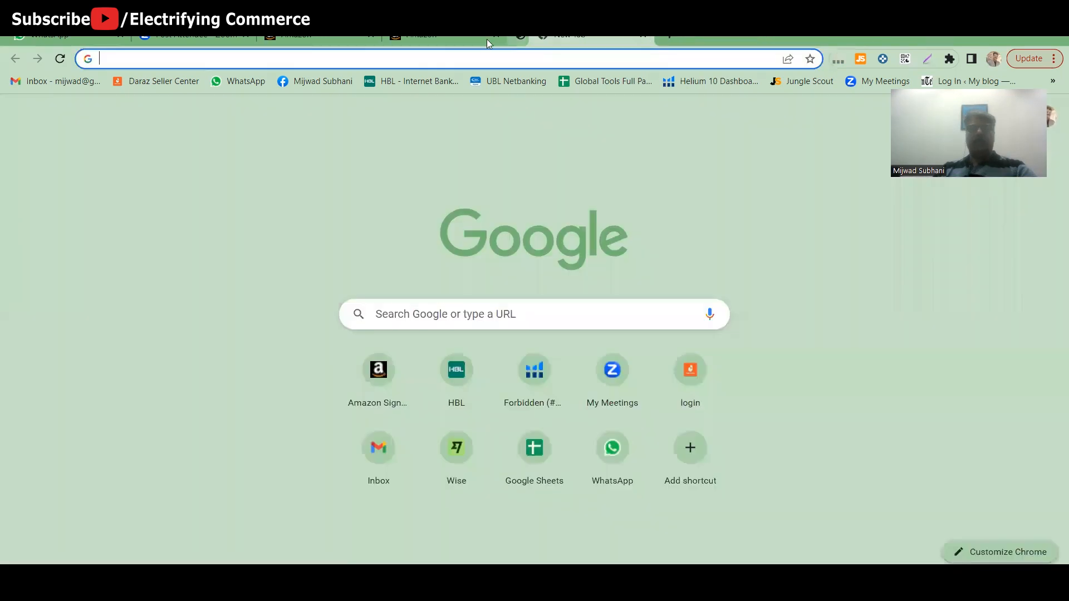
click(450, 36)
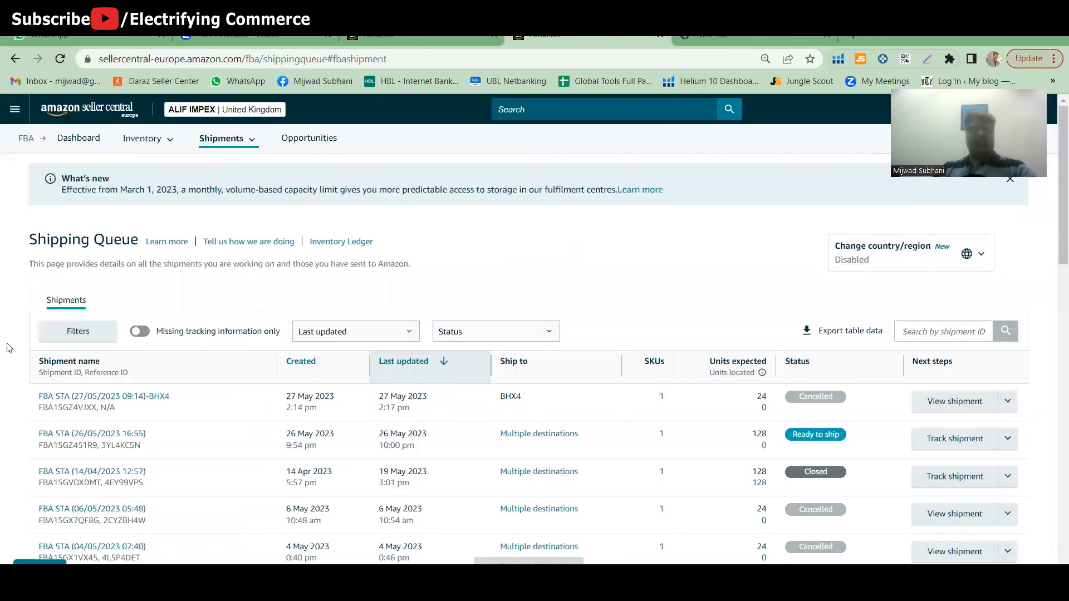
- Review the Shipping Queue, open tracking for the closed shipment FBA STA (14/04/2023 12:57) and check its summary against the queue
scroll(9, 348, down, 5)
scroll(9, 348, up, 5)
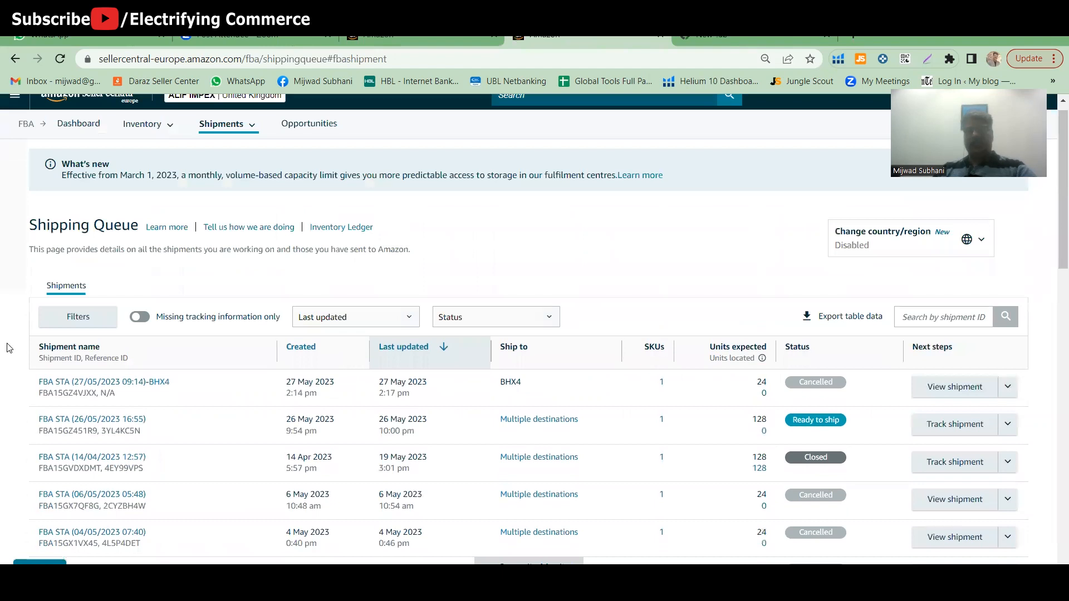
scroll(8, 348, down, 2)
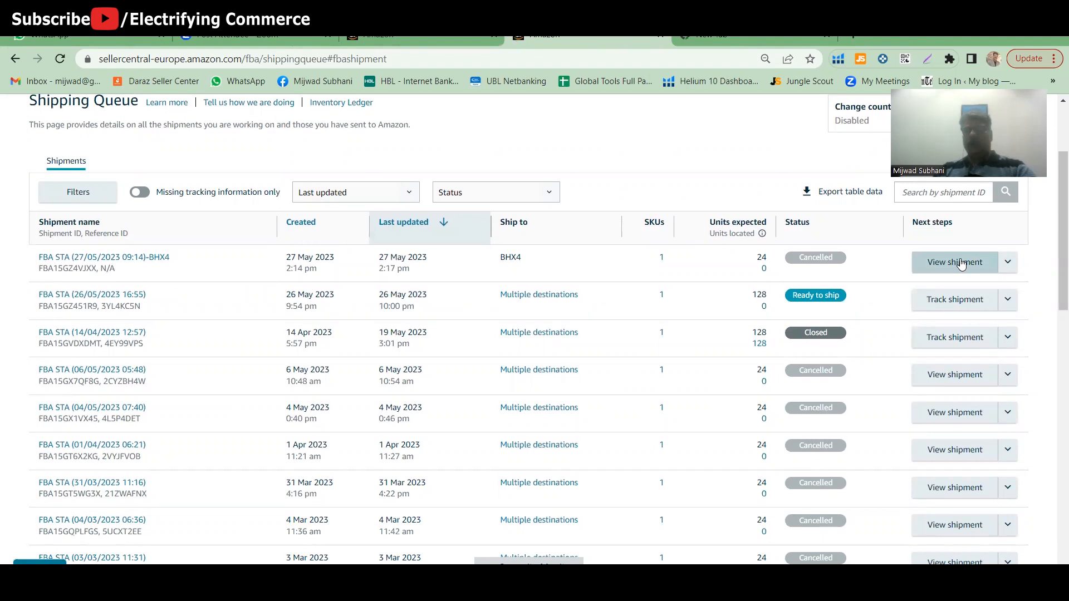
click(961, 340)
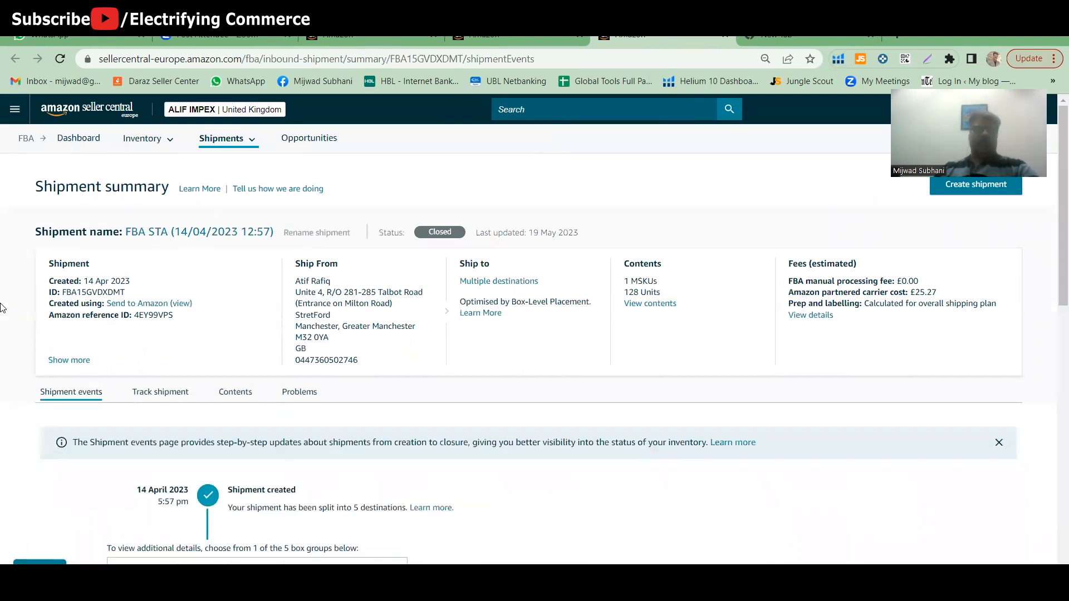
scroll(2, 308, down, 4)
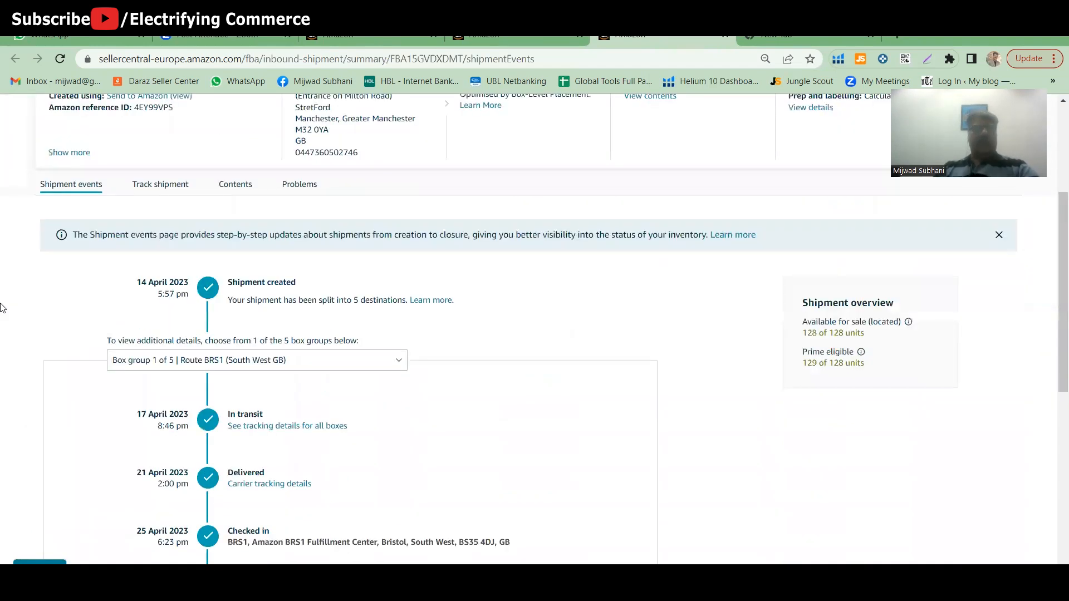
scroll(2, 307, up, 3)
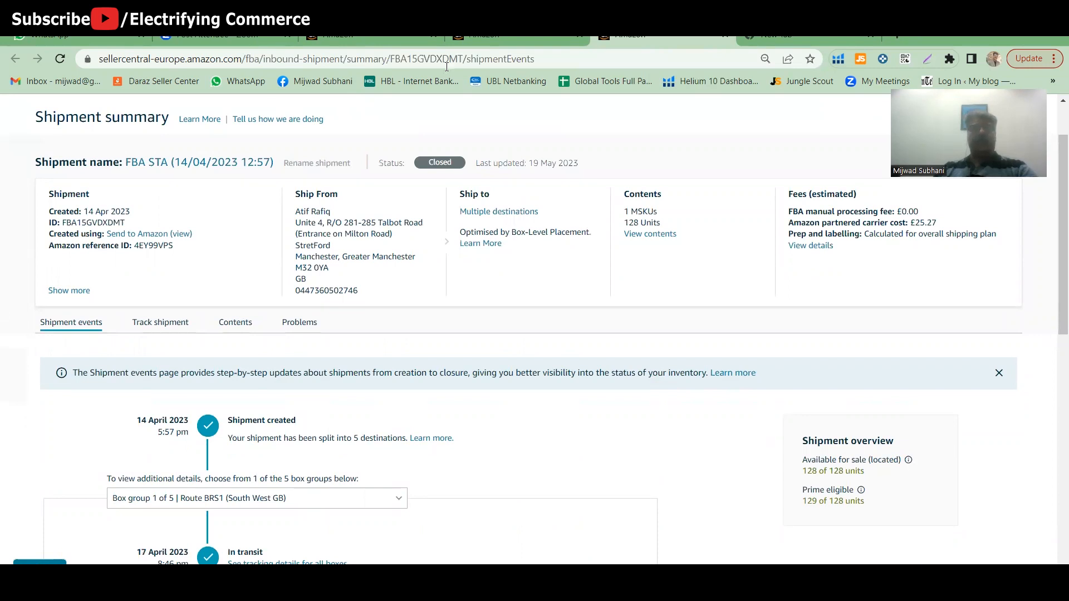
click(513, 44)
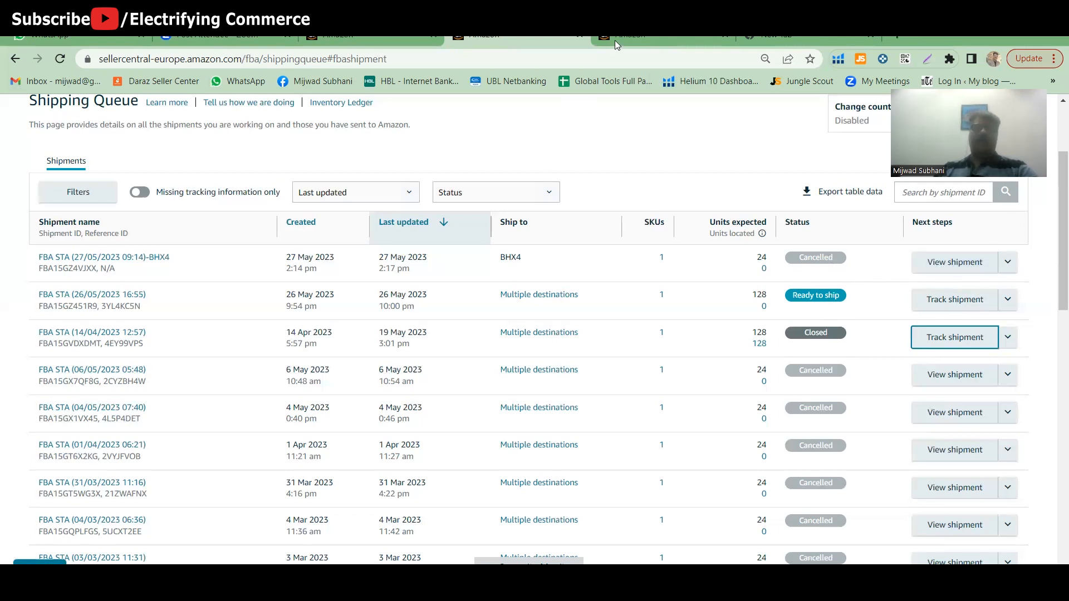
click(648, 38)
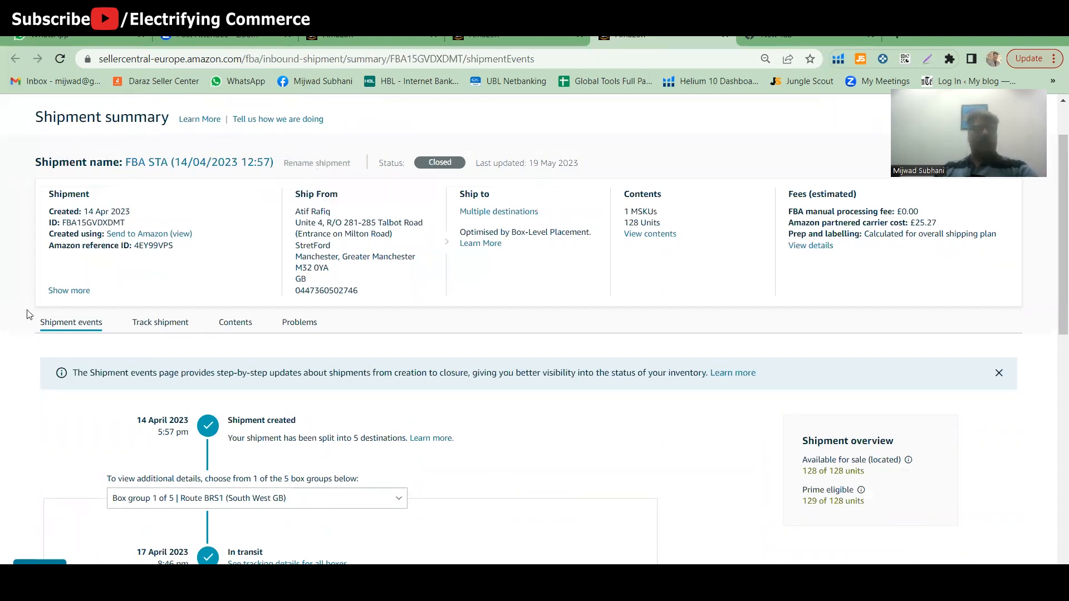
- Examine the closed shipment's event timeline for box group 1, from creation through transit, delivery, check-in and receipt to closure
scroll(15, 312, down, 2)
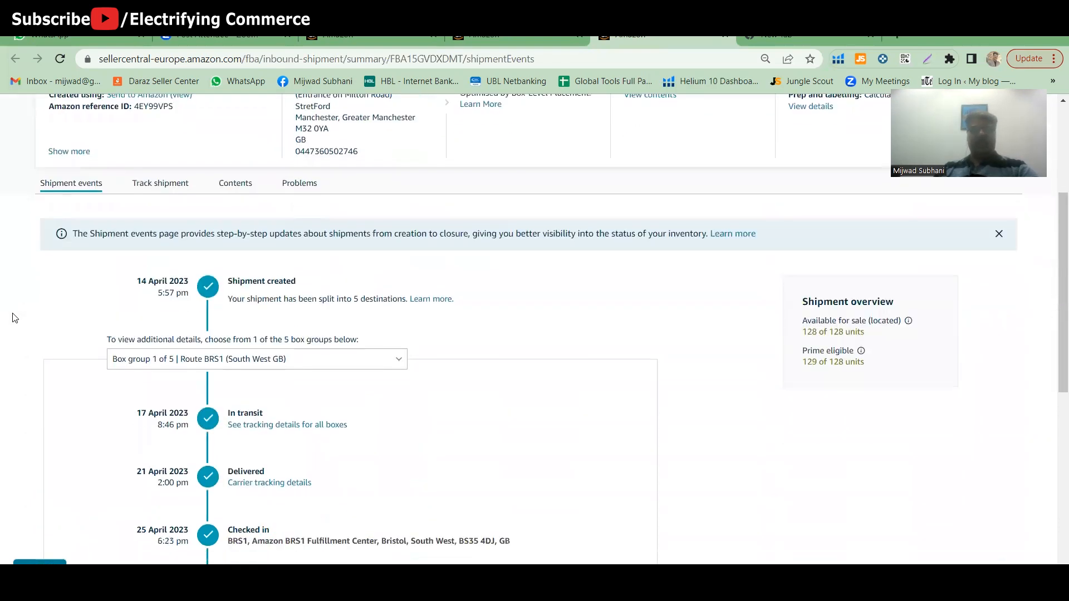
scroll(15, 312, up, 1)
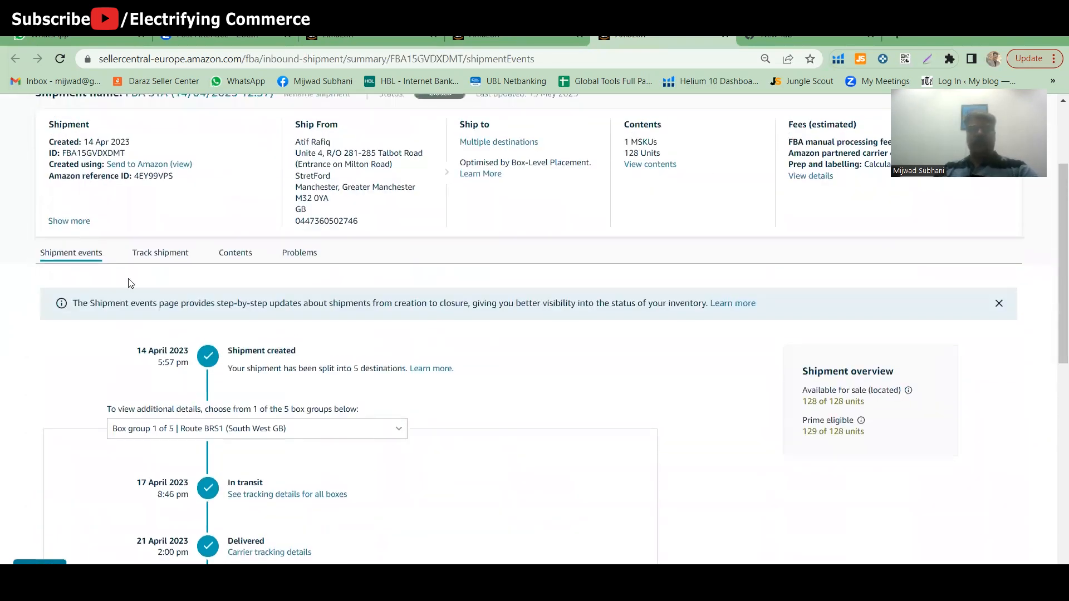
scroll(131, 283, down, 4)
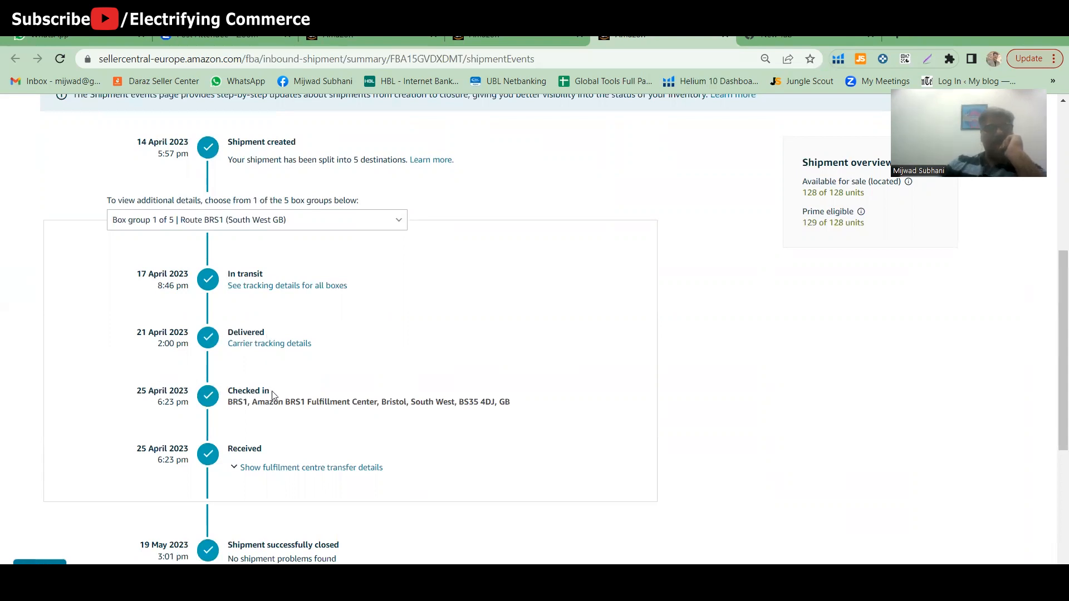
scroll(266, 387, down, 1)
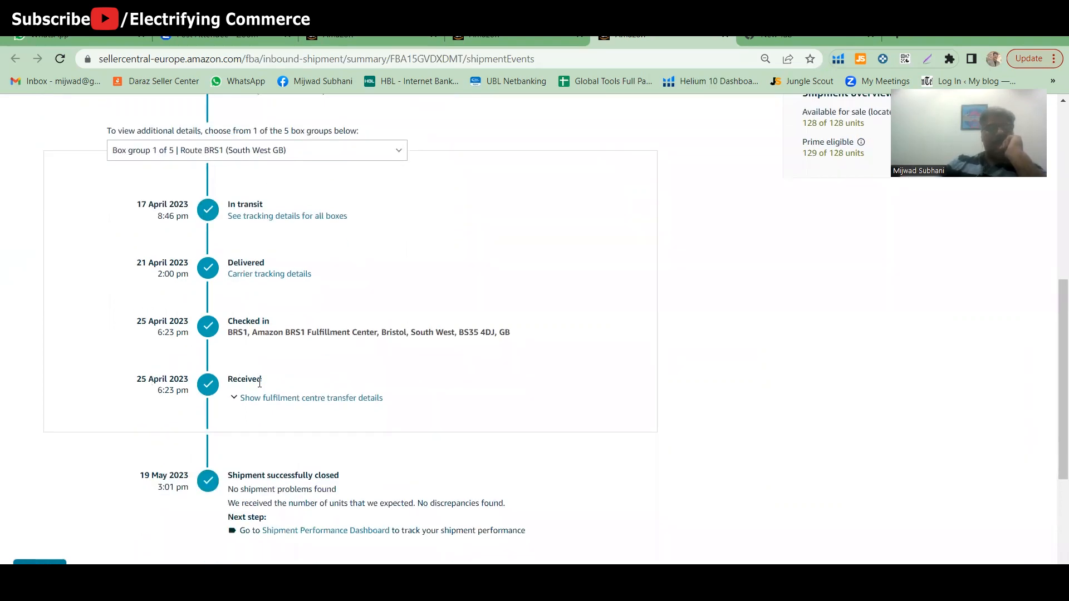
scroll(256, 384, down, 1)
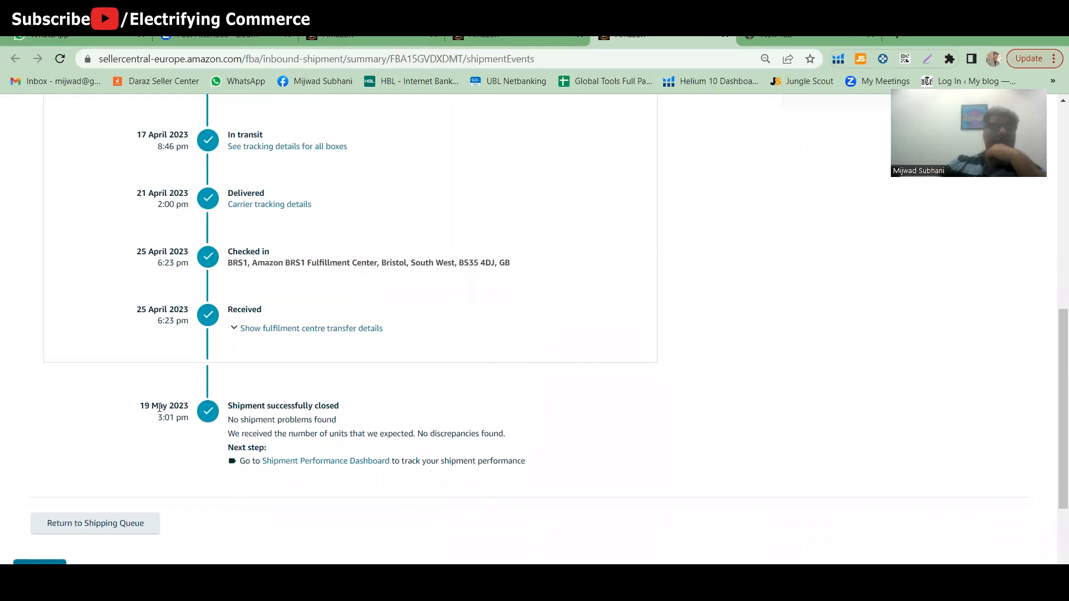
scroll(159, 407, up, 1)
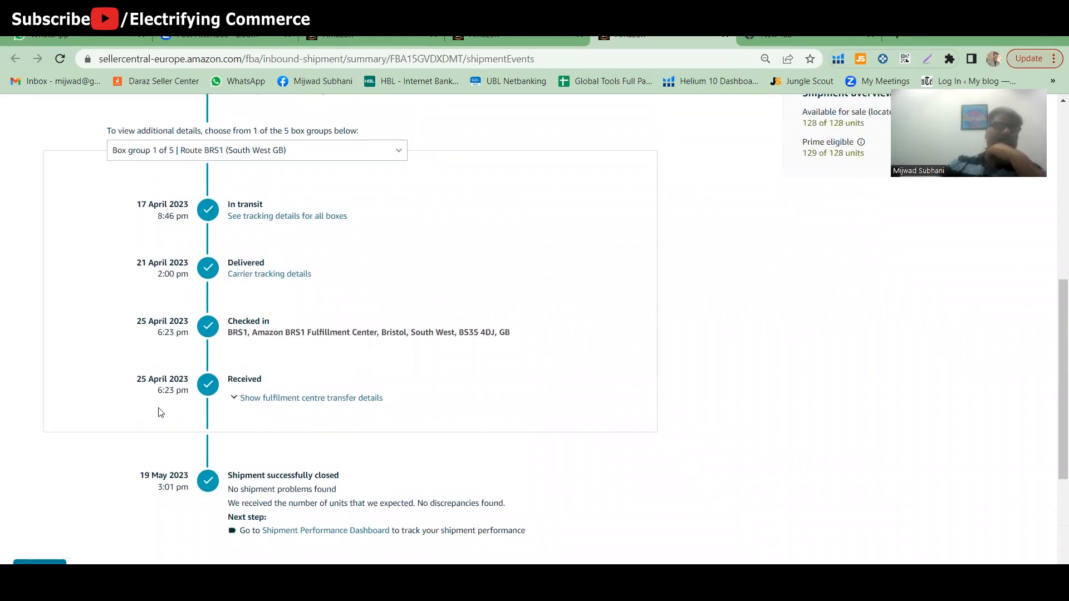
scroll(160, 413, up, 1)
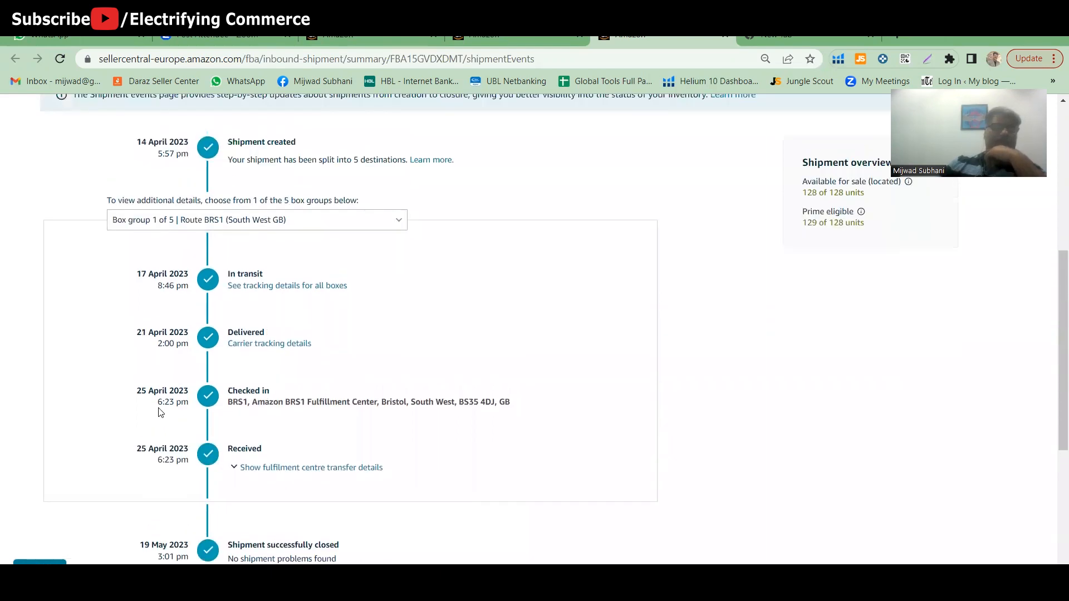
scroll(161, 412, down, 1)
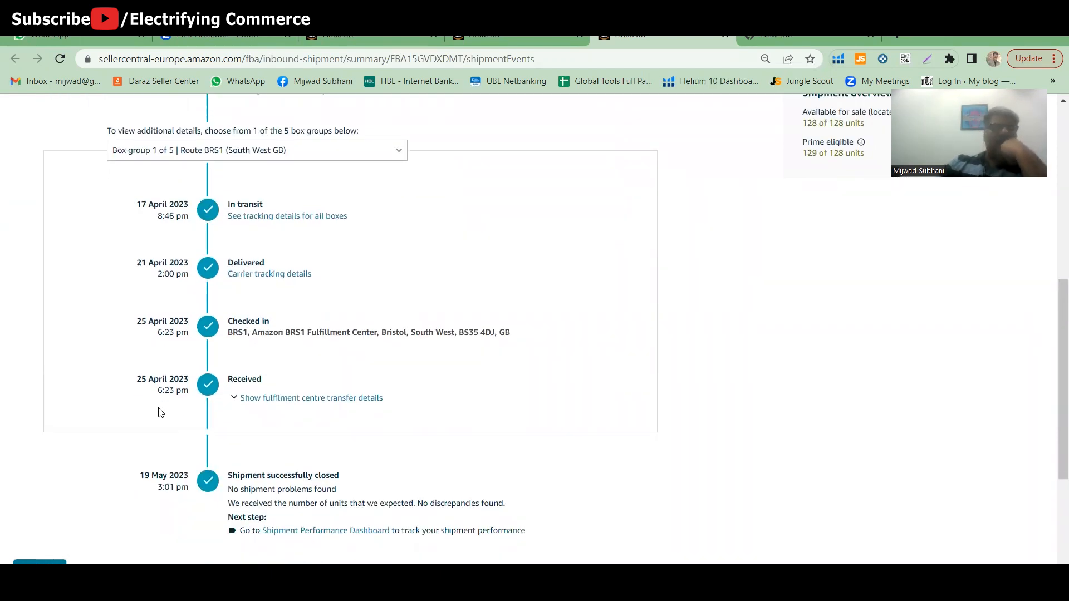
scroll(160, 413, up, 1)
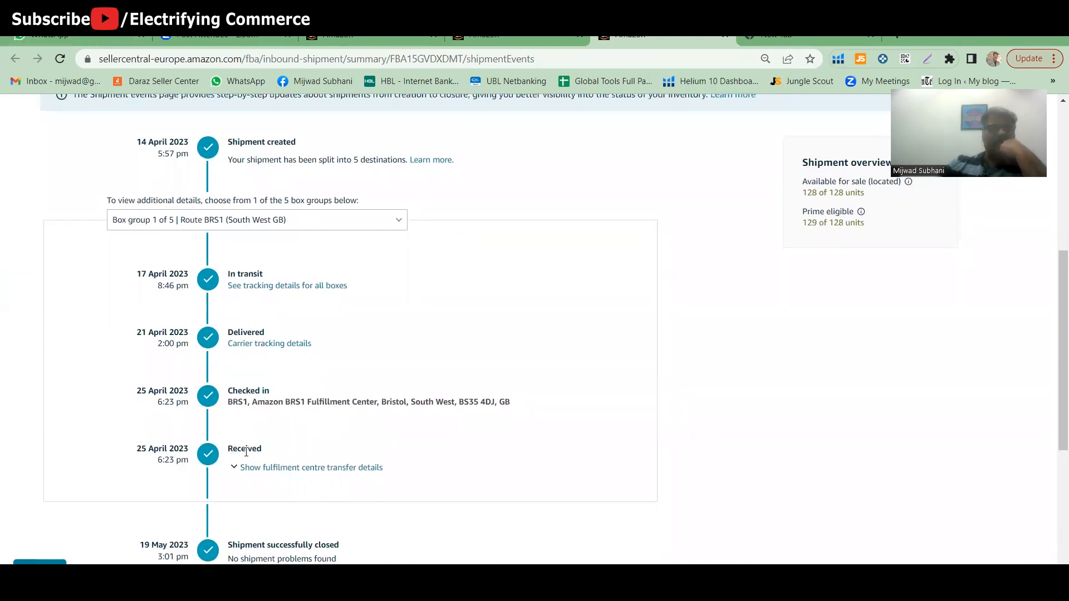
scroll(201, 448, down, 2)
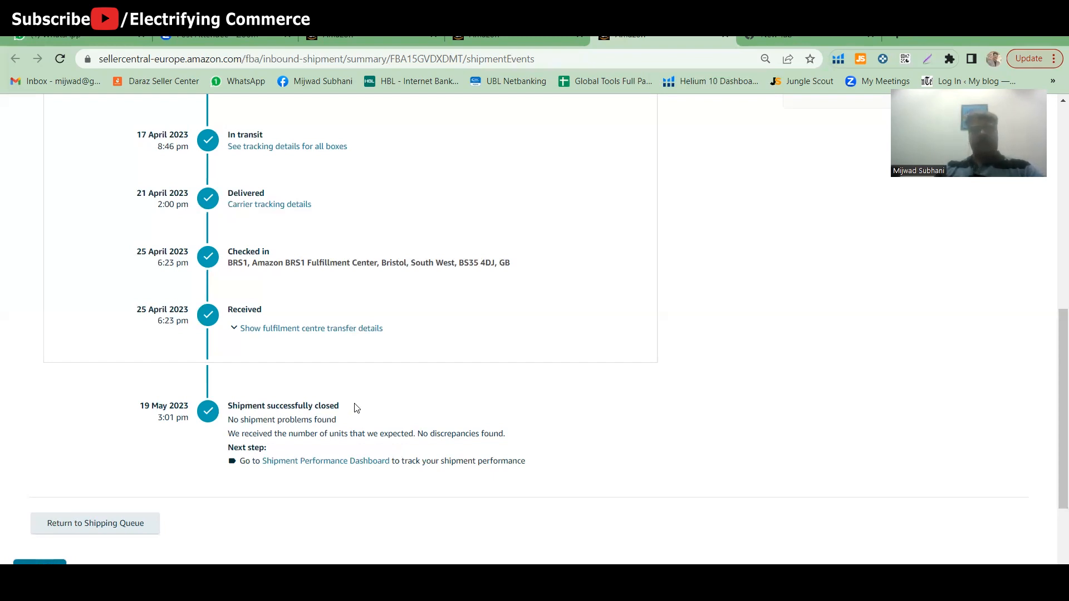
scroll(357, 408, up, 4)
scroll(356, 408, down, 4)
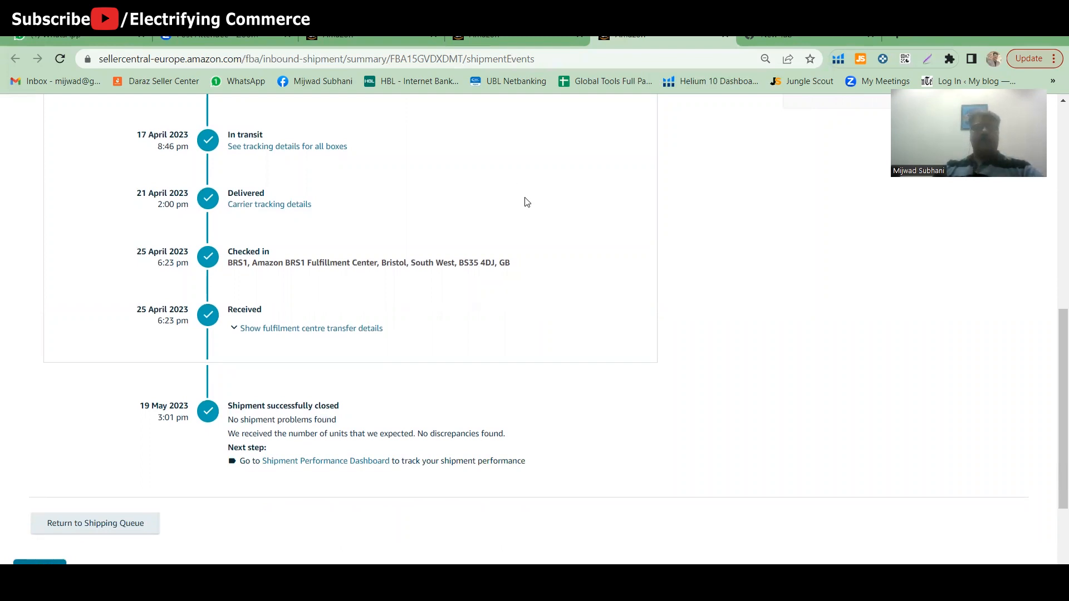
- Open the FBA Inventory page from the Shipping Queue, dismiss the automated removal notice and check the first product's available quantity
key(ctrl+shift+Tab)
scroll(212, 220, up, 3)
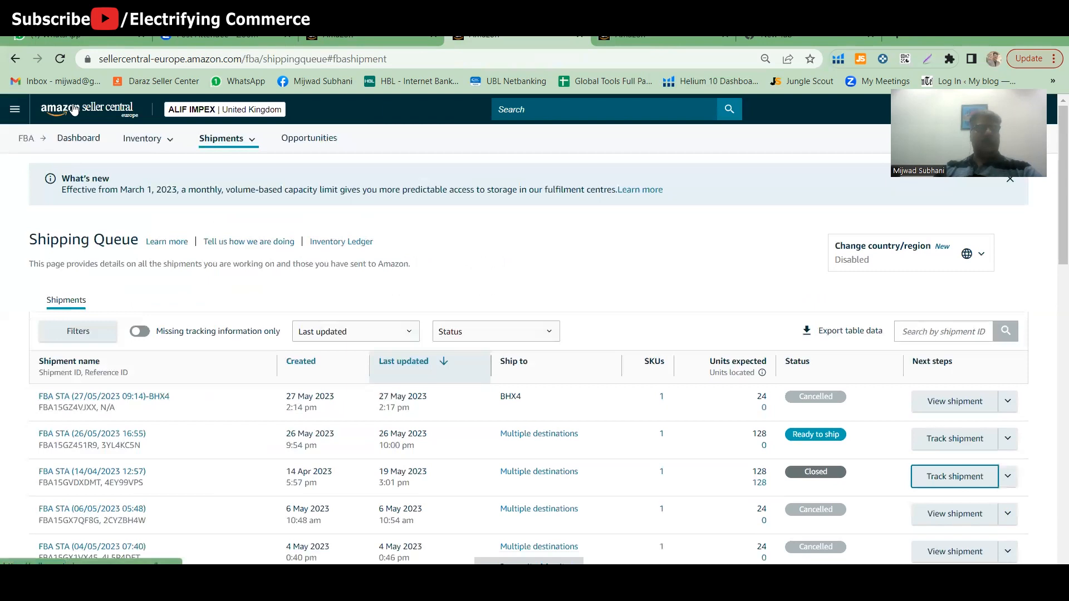
click(19, 114)
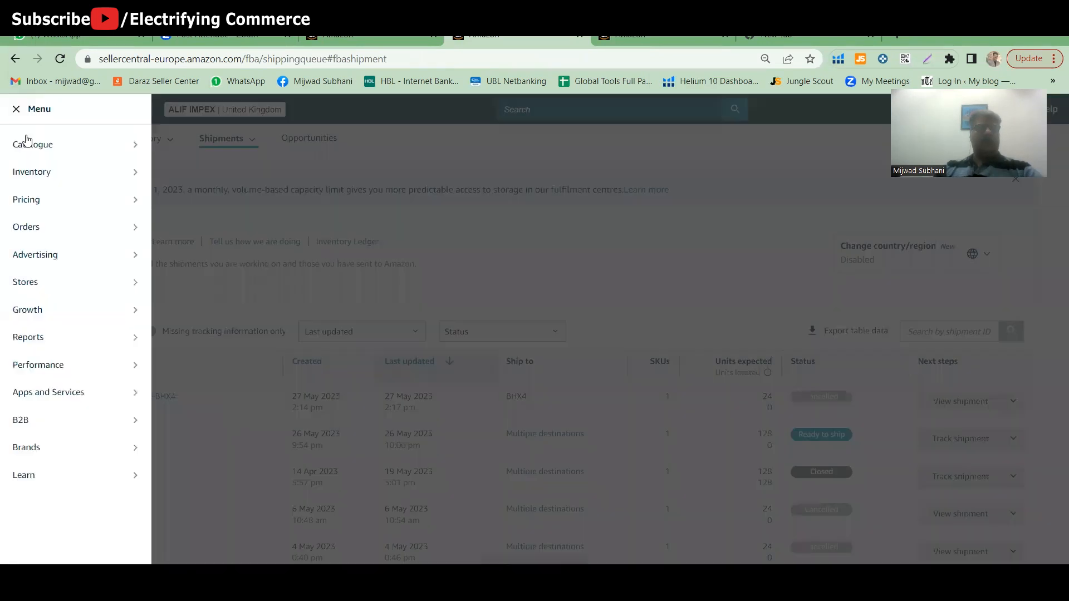
mouse_move(28, 143)
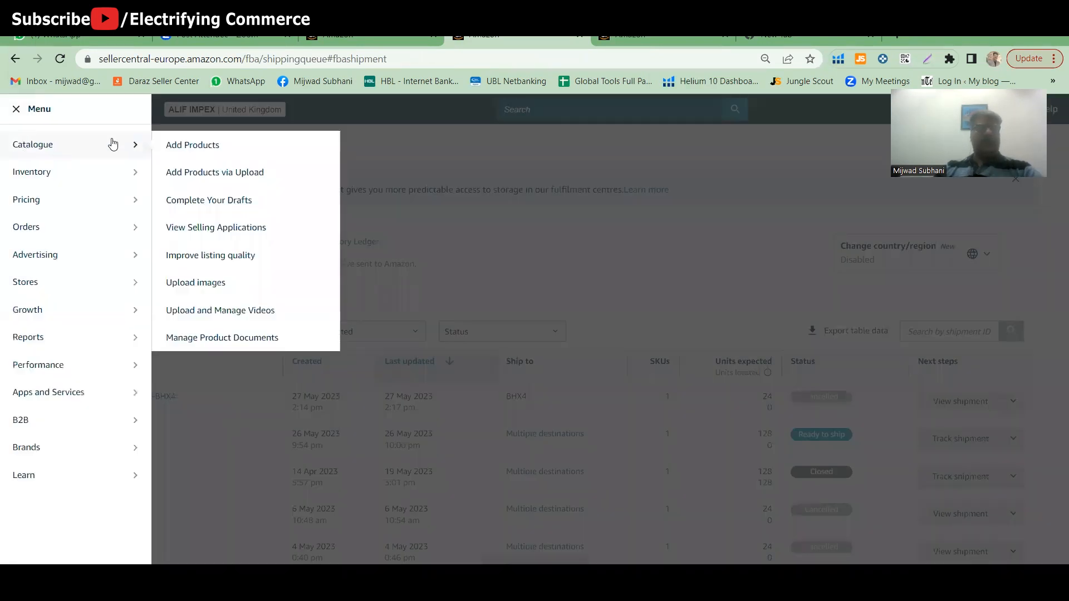
mouse_move(74, 175)
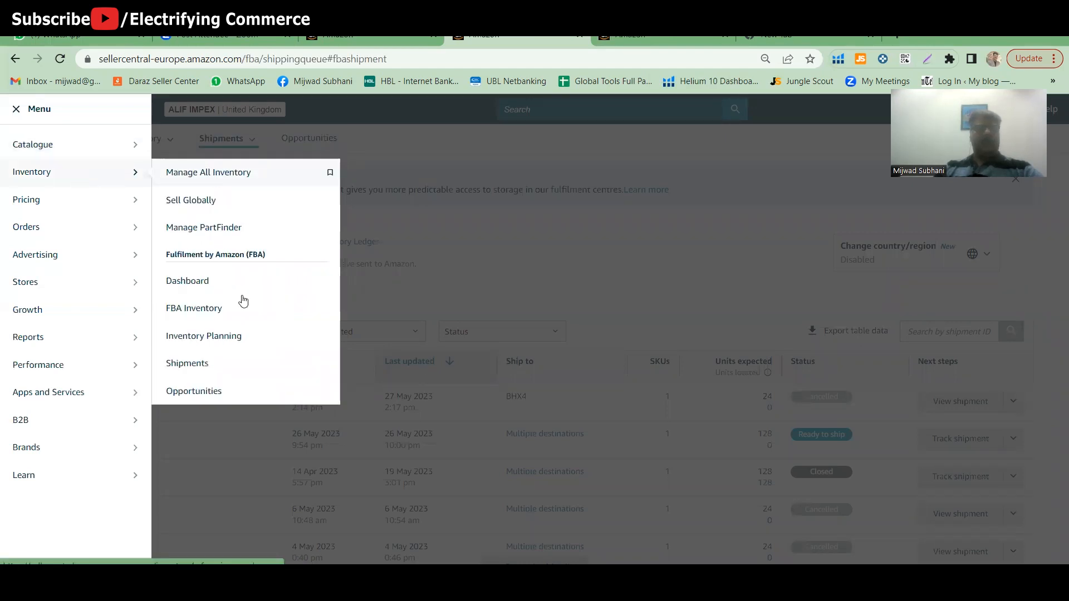
click(218, 309)
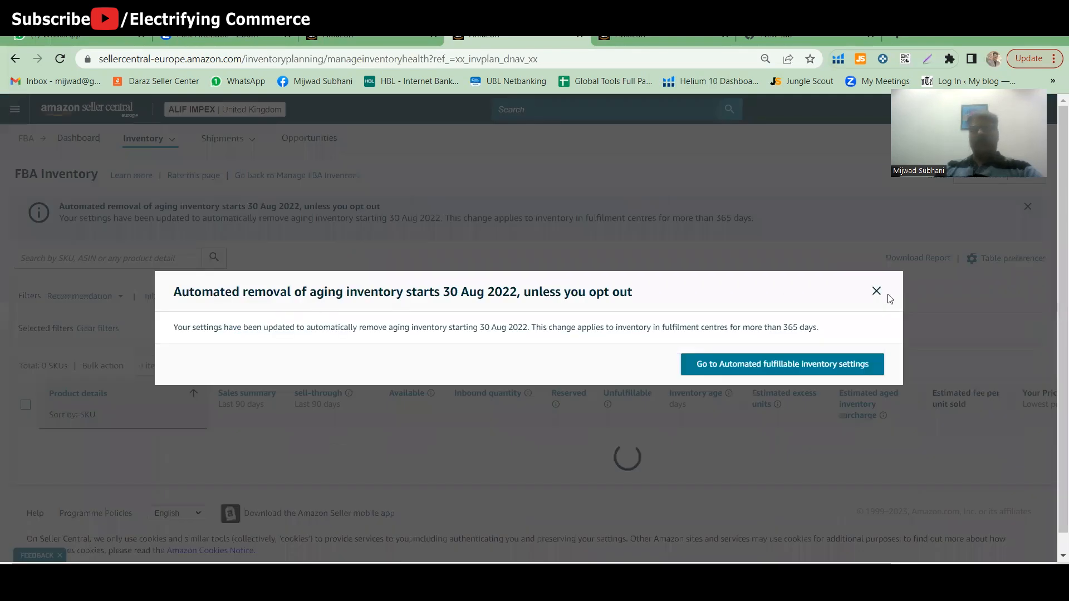
click(875, 292)
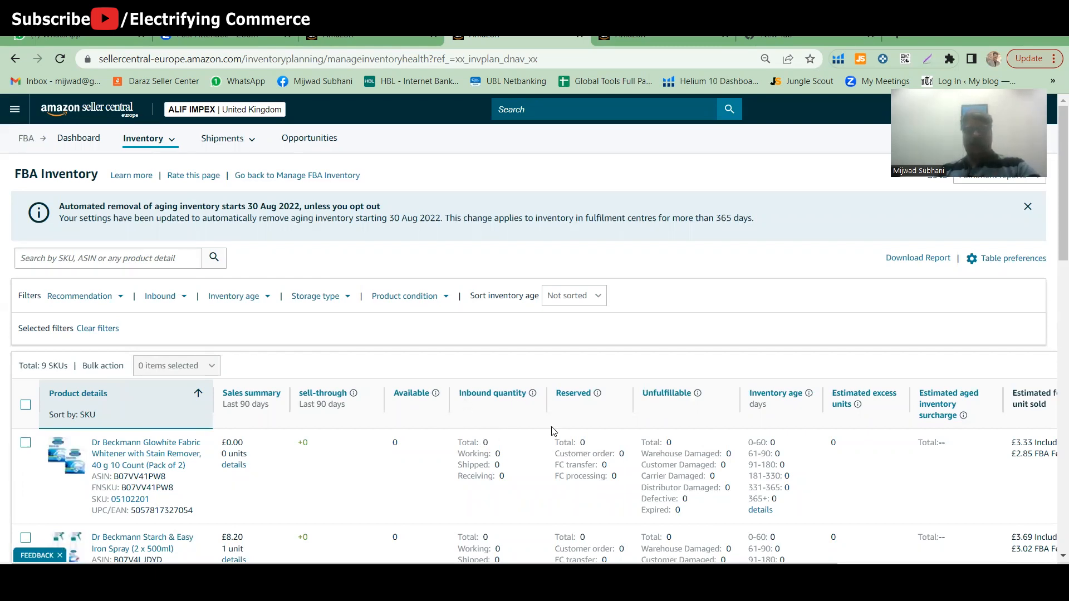
double_click(394, 444)
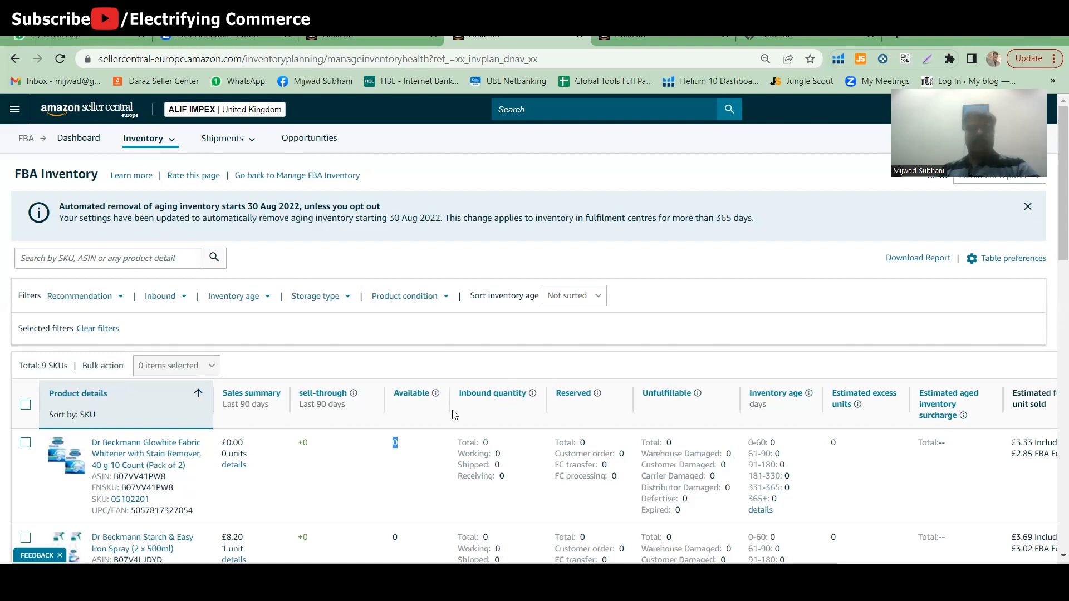
- Switch to the PowerPoint presentation, look through the FBA Shipment Creation slides up to slide 27, and return to the FBA Inventory page
key(alt+Tab)
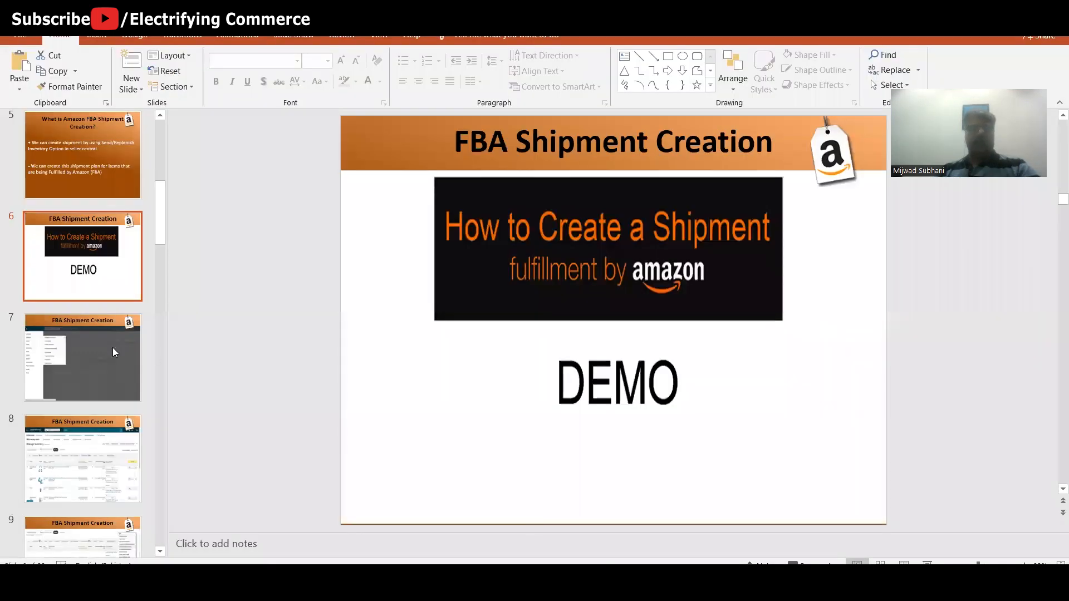
click(92, 366)
click(92, 438)
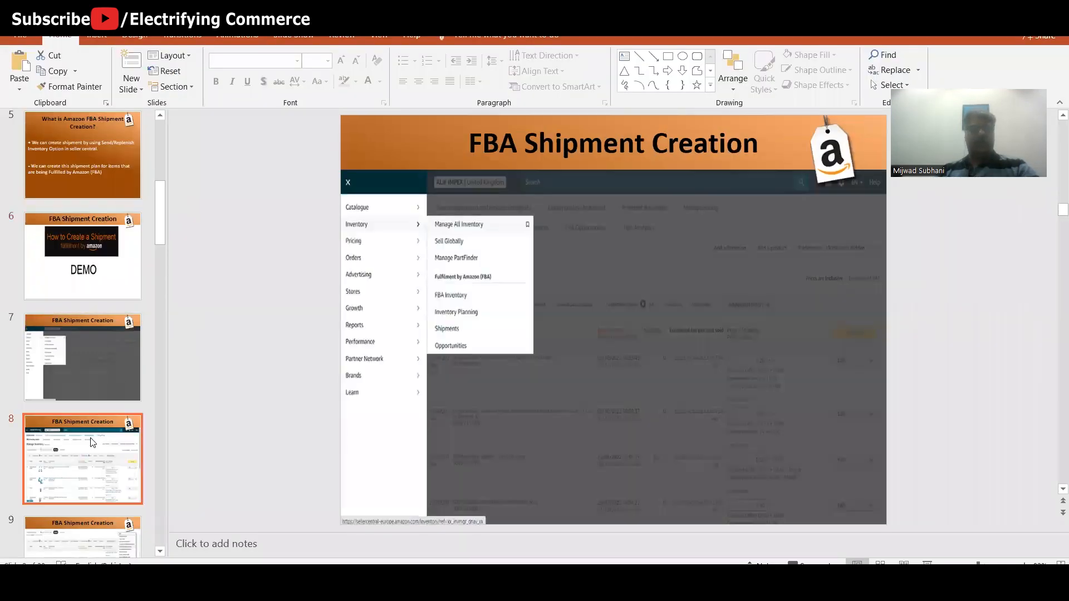
scroll(92, 439, down, 10)
scroll(90, 437, down, 15)
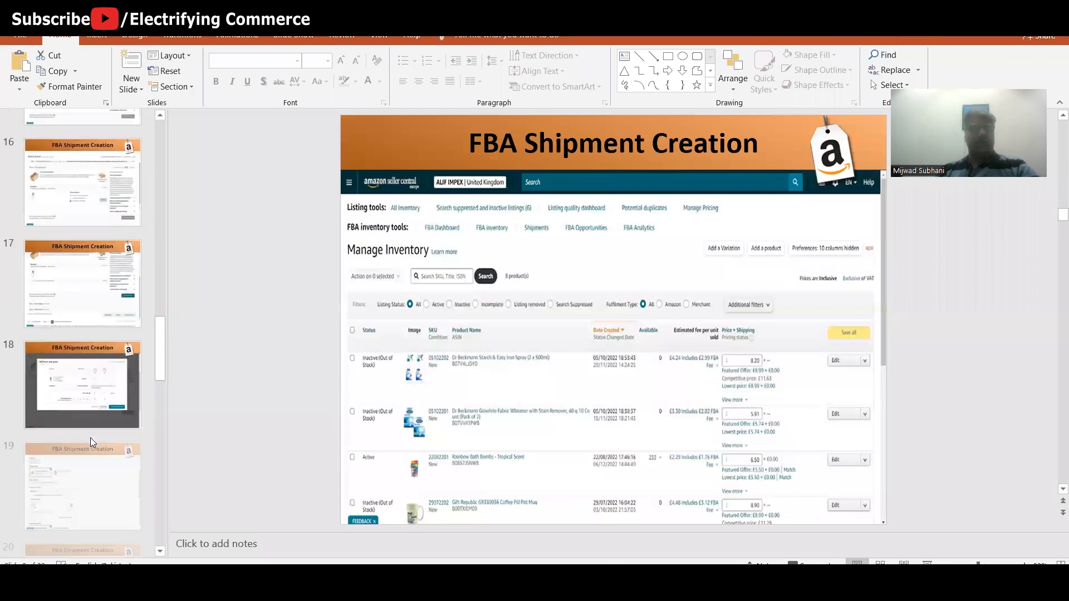
scroll(91, 440, down, 5)
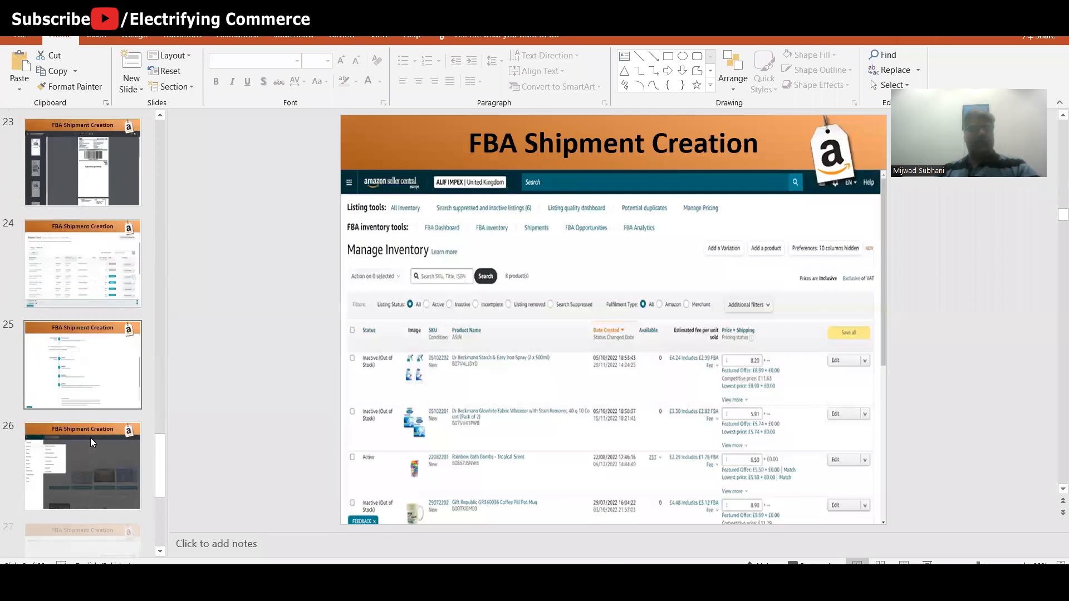
click(93, 380)
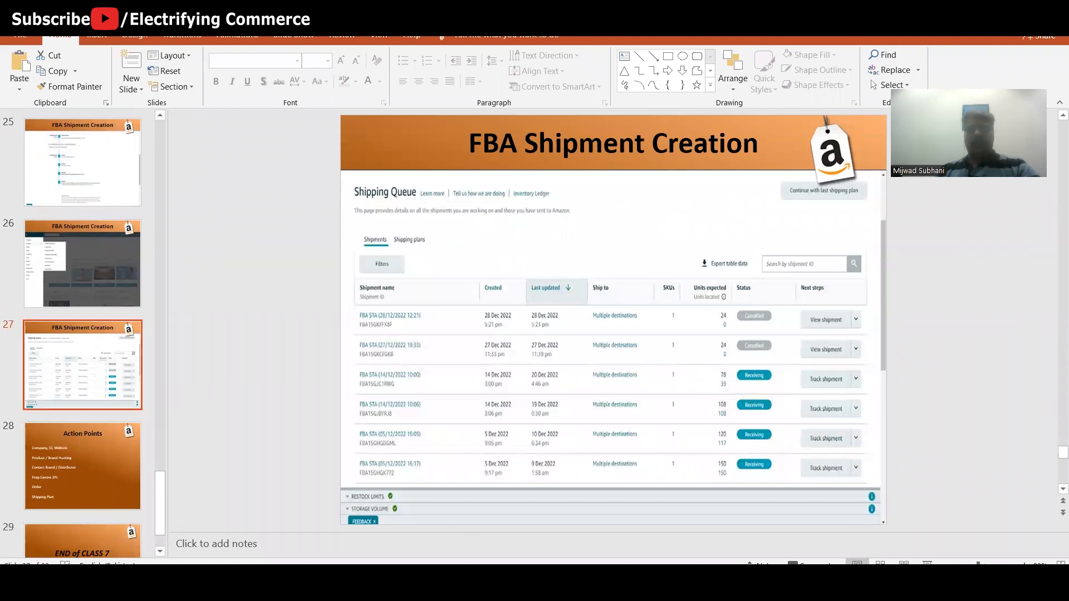
key(alt+Tab)
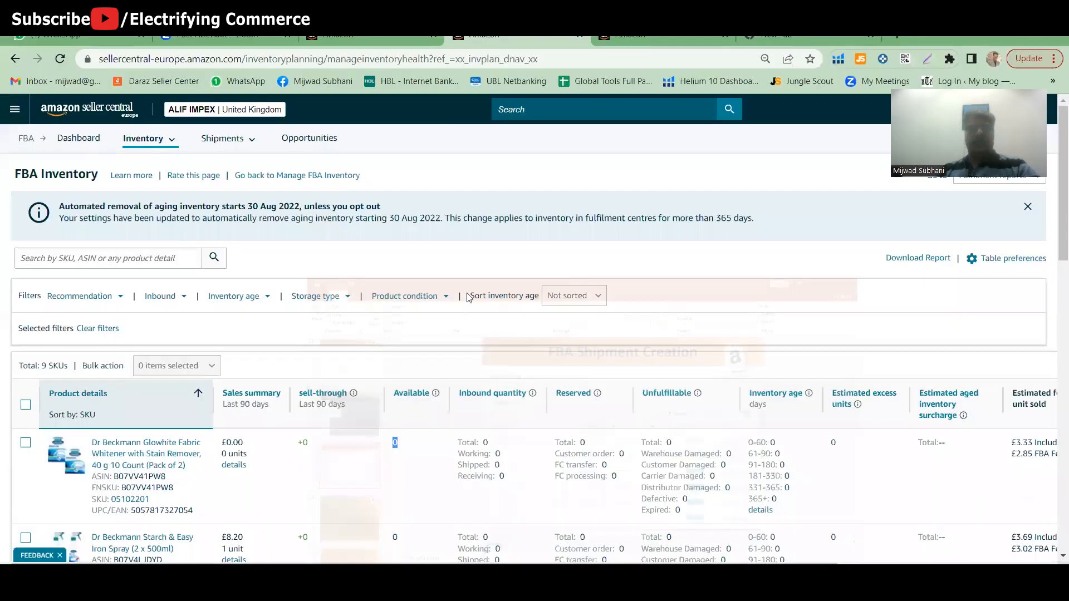